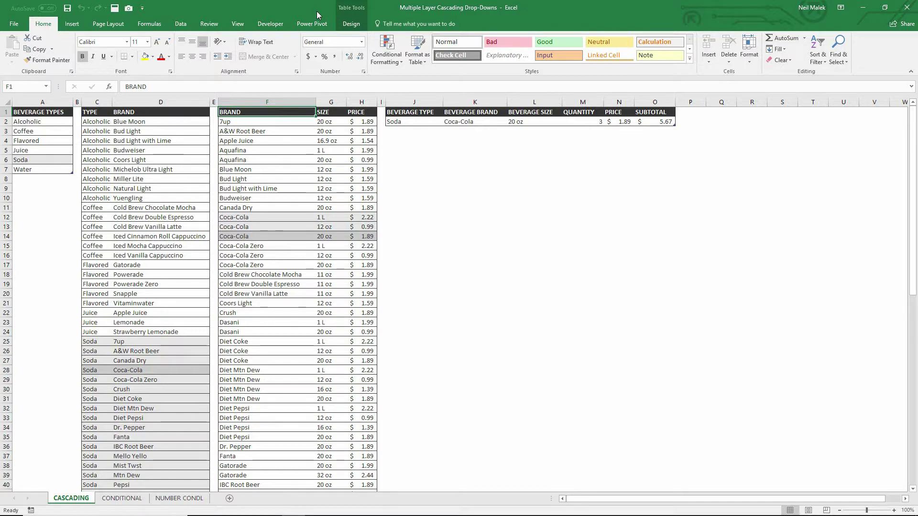
Set J2's beverage type to Alcoholic and open K2's list of alcoholic brands
click(420, 124)
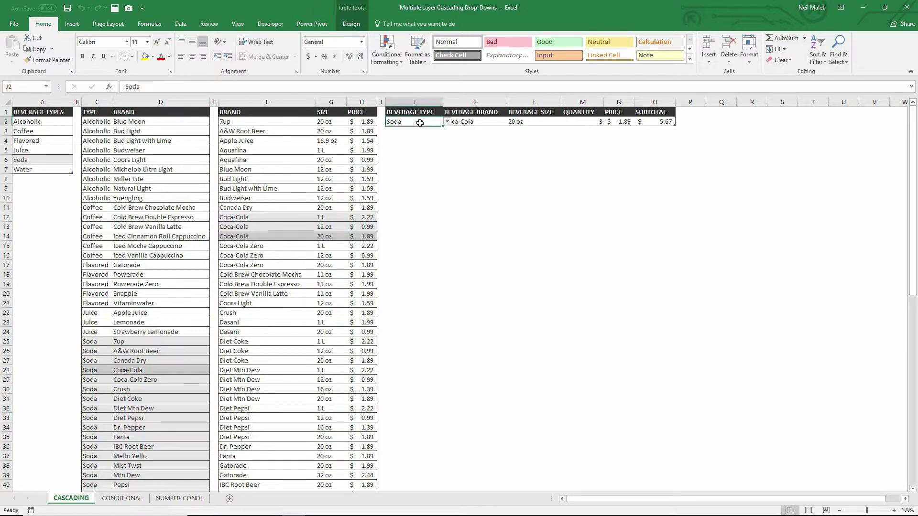
click(448, 122)
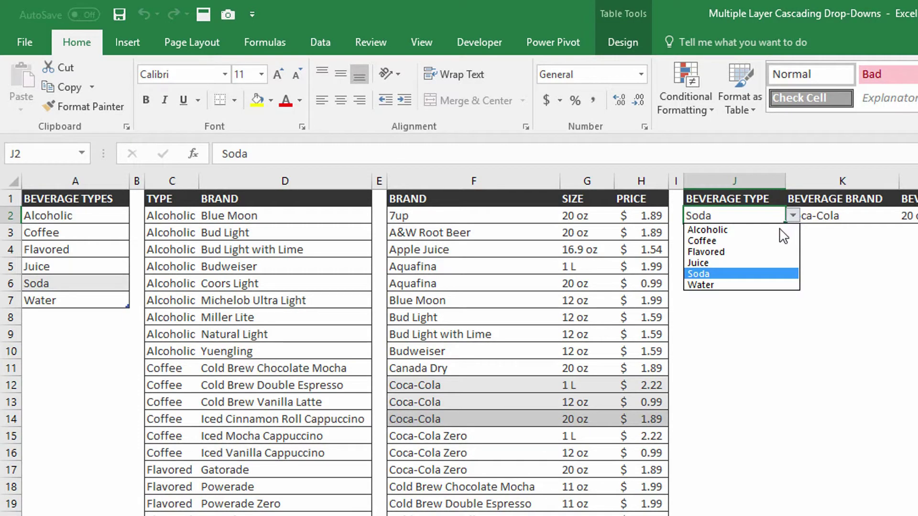
click(762, 232)
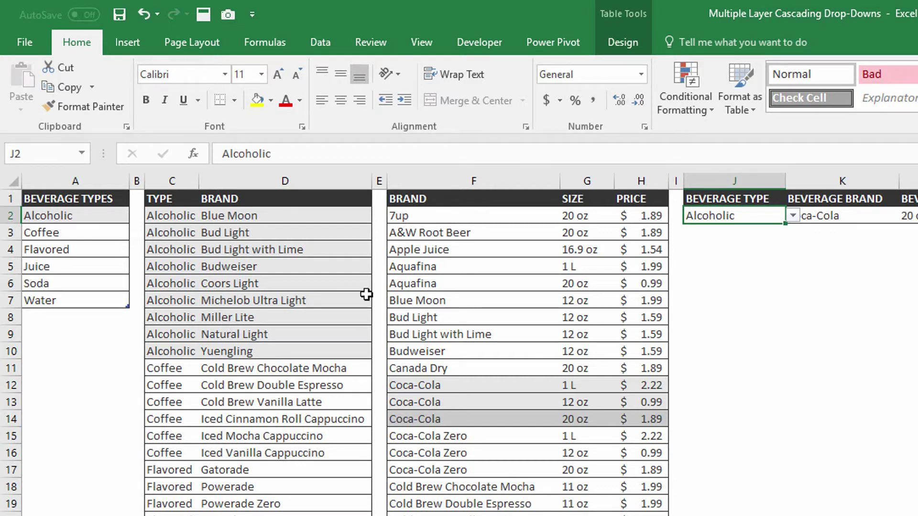
click(833, 220)
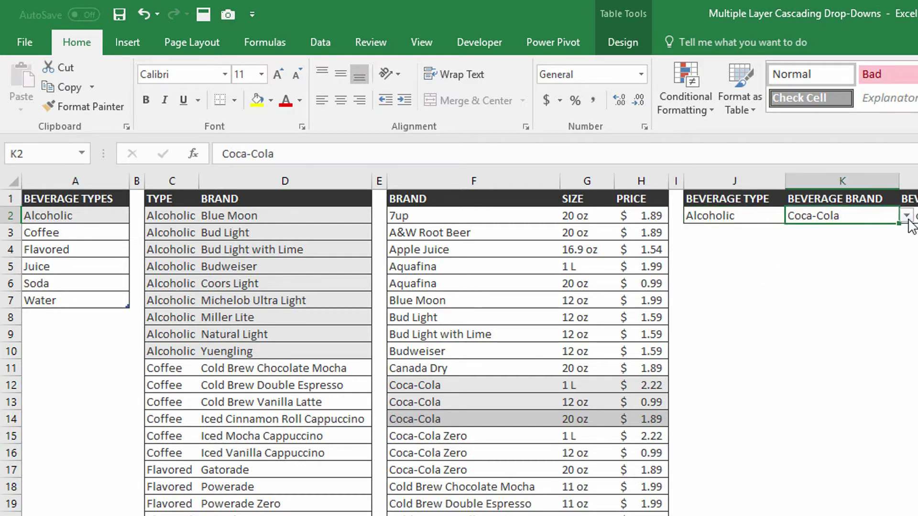
click(907, 216)
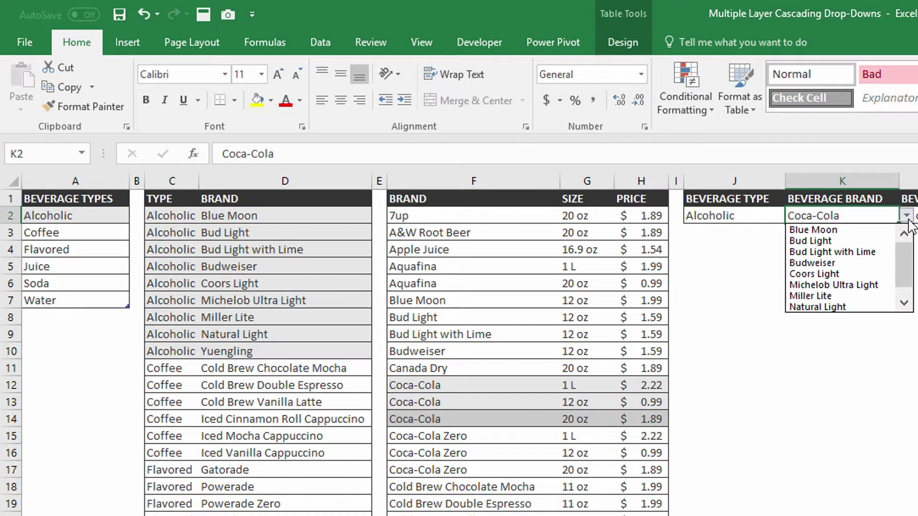
Choose Budweiser as the brand in K2 and 12 oz as its size in L2
click(856, 263)
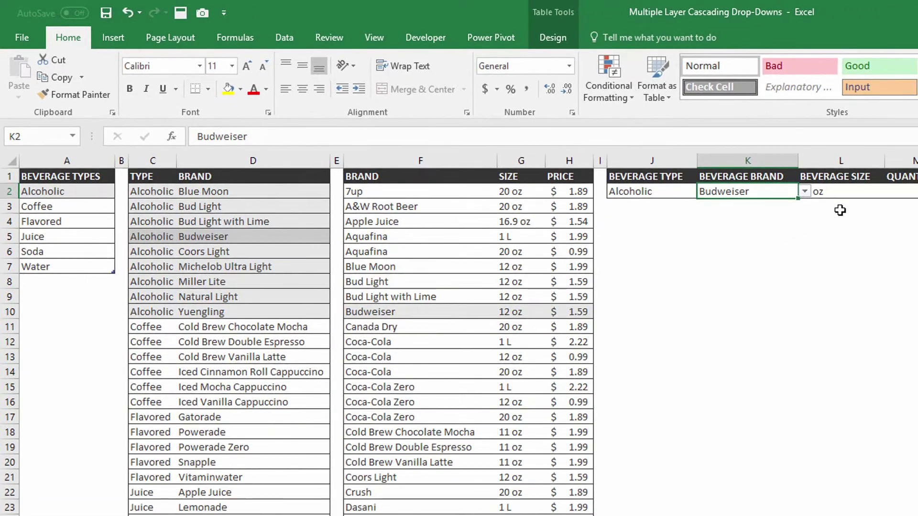
click(843, 191)
click(891, 192)
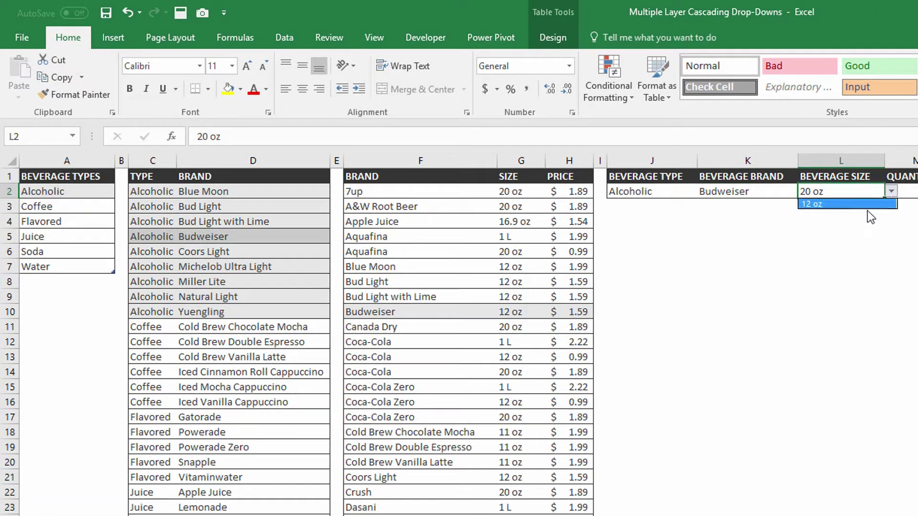
click(868, 211)
click(892, 191)
click(872, 205)
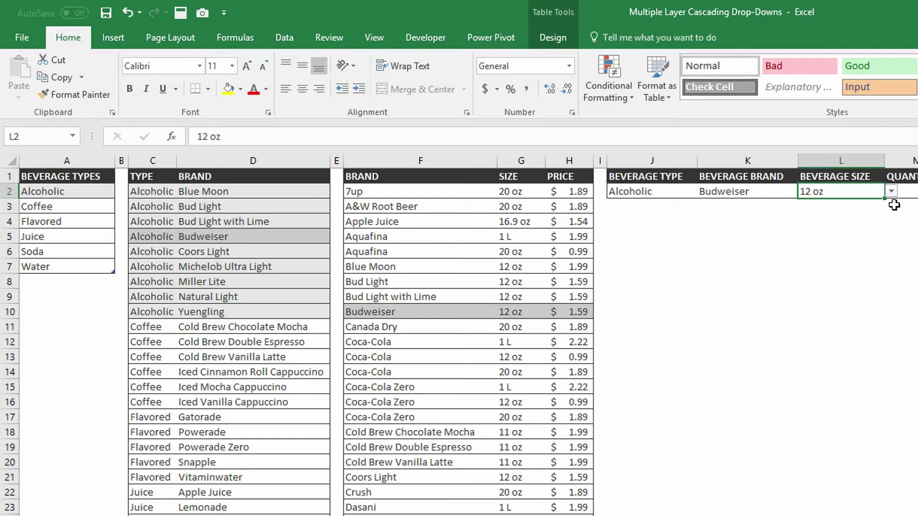
Switch the row to Soda and Coca-Cola, then check L2's sizes: 1 L, 12 oz, 20 oz
click(669, 193)
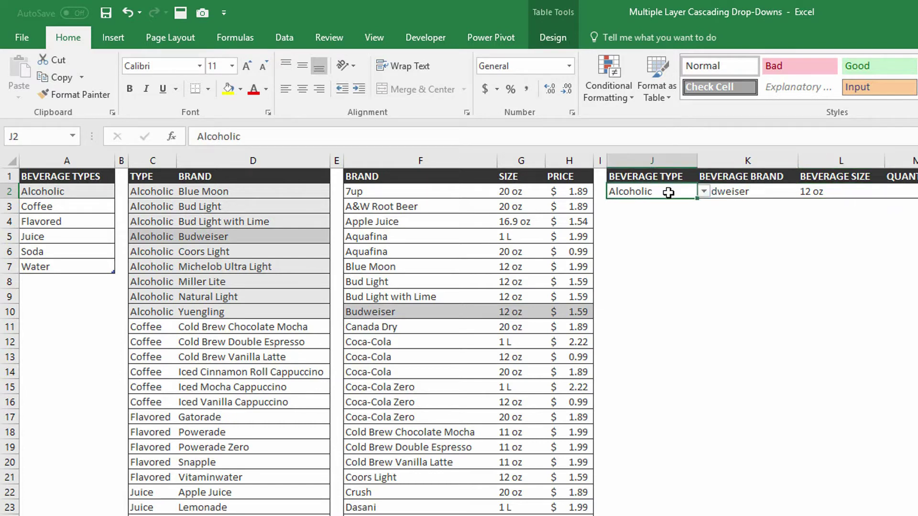
click(704, 192)
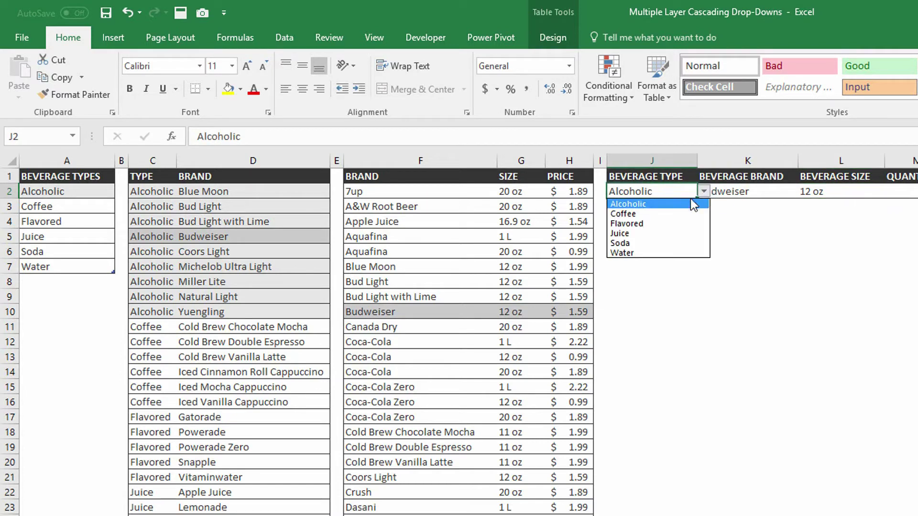
click(647, 242)
click(787, 191)
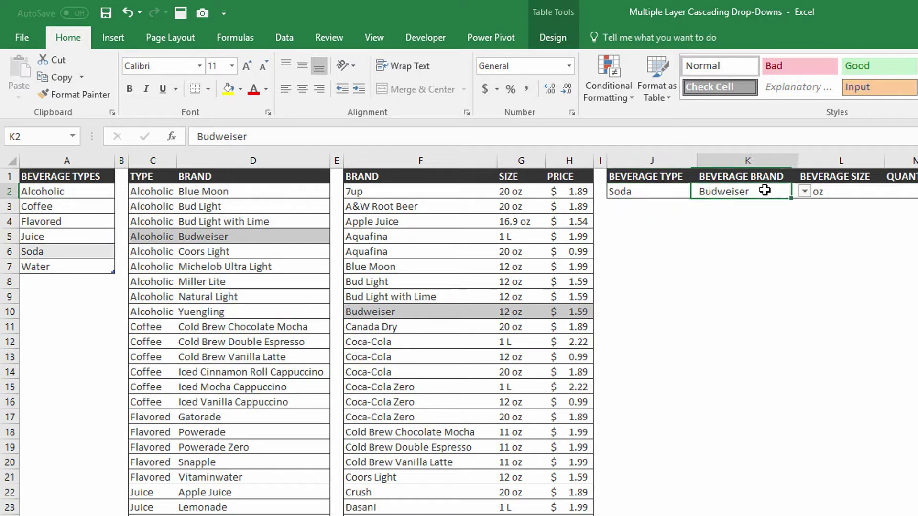
click(805, 192)
click(764, 232)
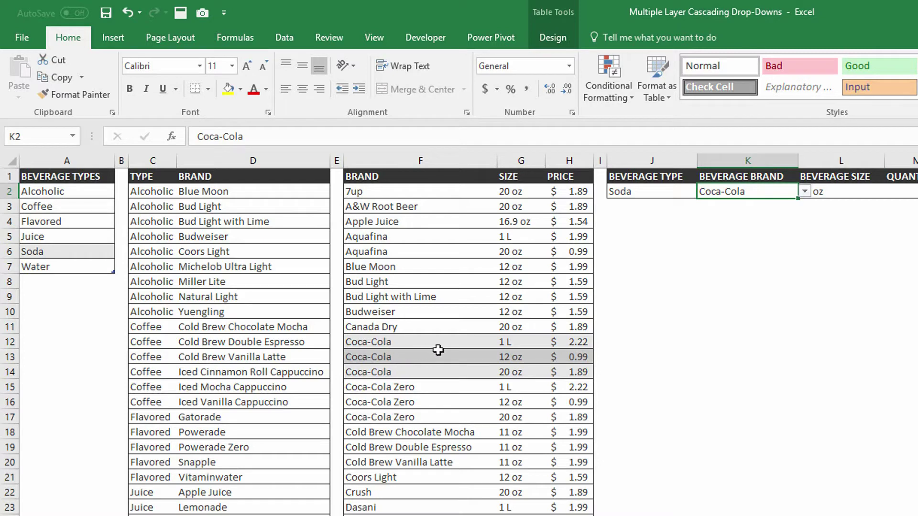
click(856, 193)
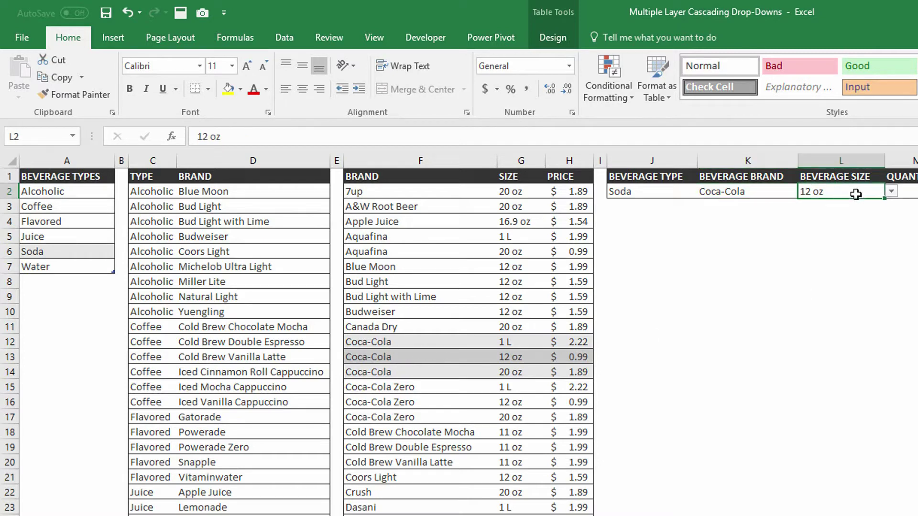
click(892, 192)
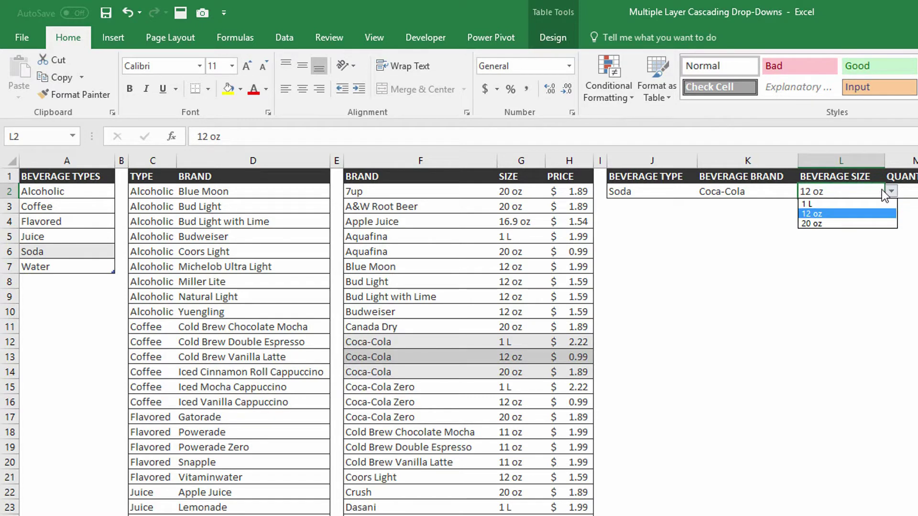
click(854, 190)
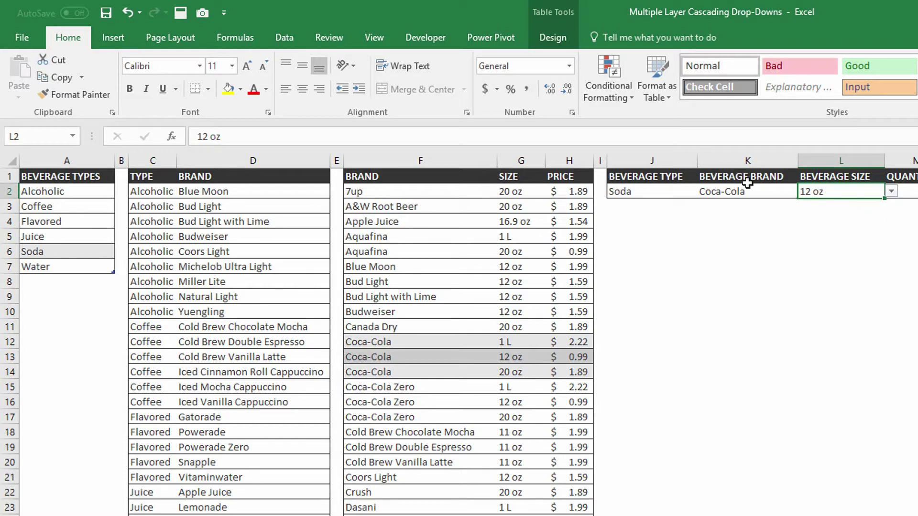
Clear the list validation rule from size cell L2
click(283, 40)
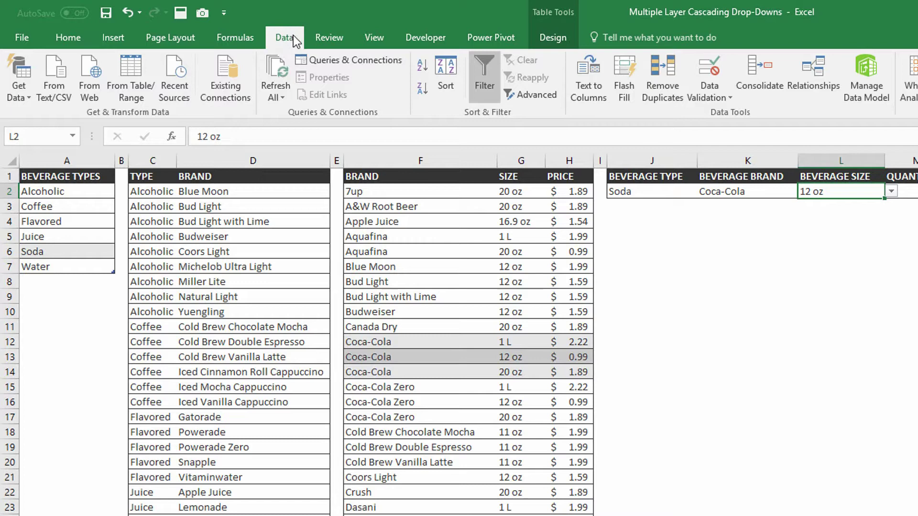
click(711, 72)
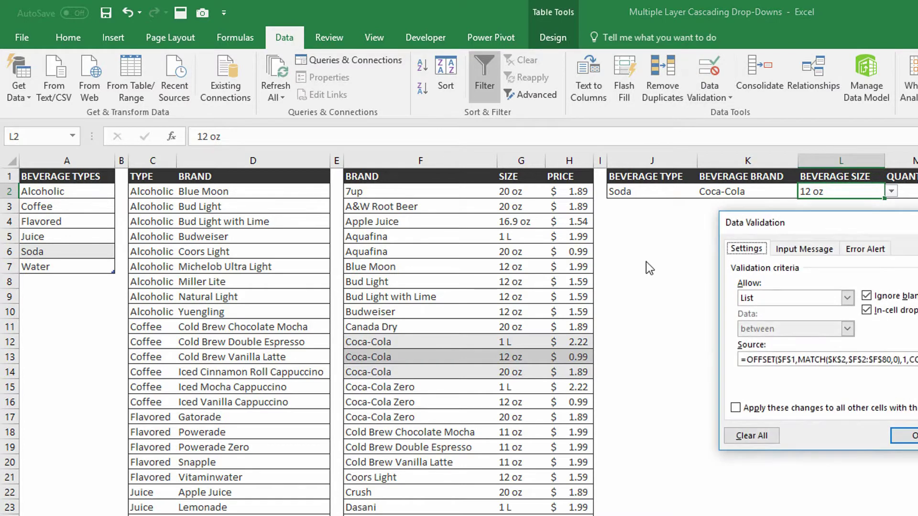
click(752, 436)
click(905, 437)
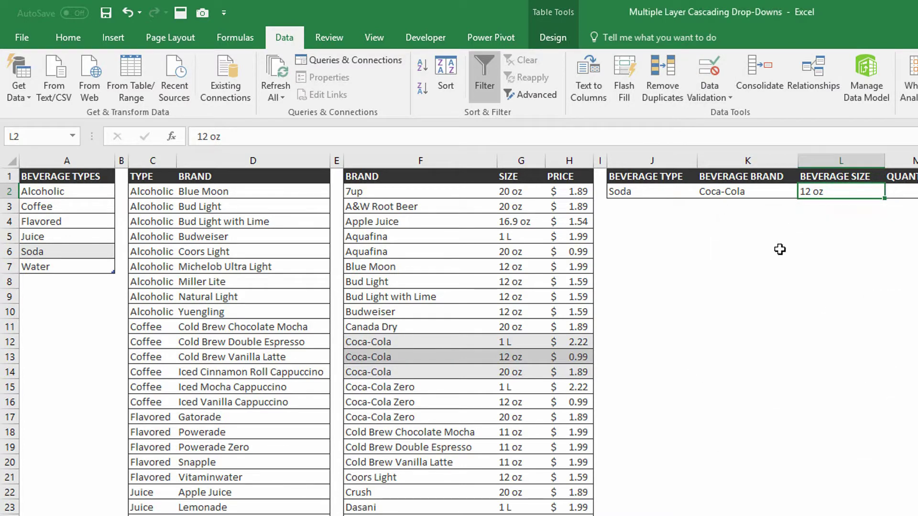
Remove the list validation from brand cell K2, dismissing an error message
click(758, 192)
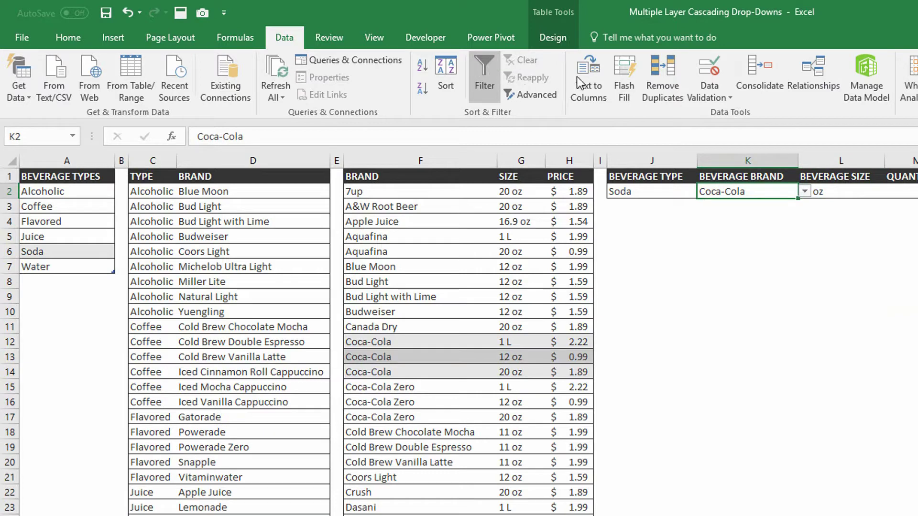
click(663, 81)
click(676, 455)
click(710, 72)
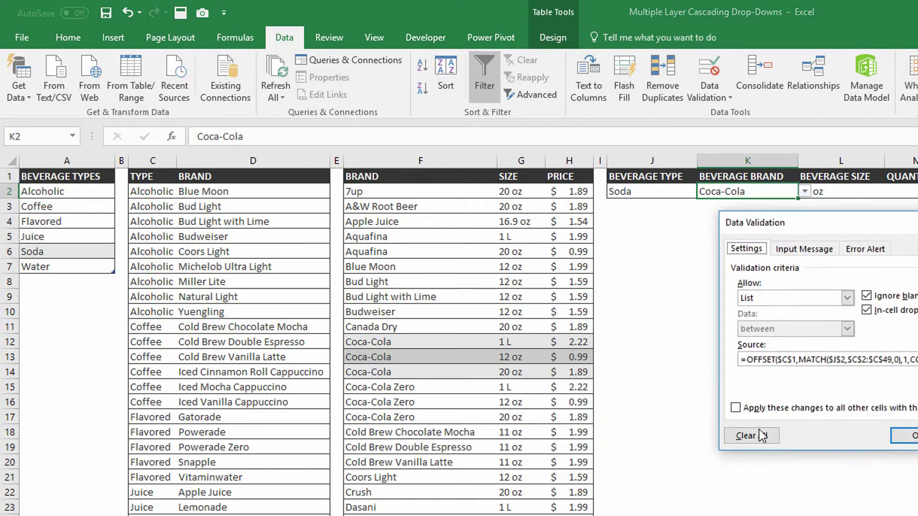
key(Escape)
key(Left)
Delete the values in J2:L2 and reselect J2
drag(652, 192, 813, 197)
key(Delete)
click(668, 191)
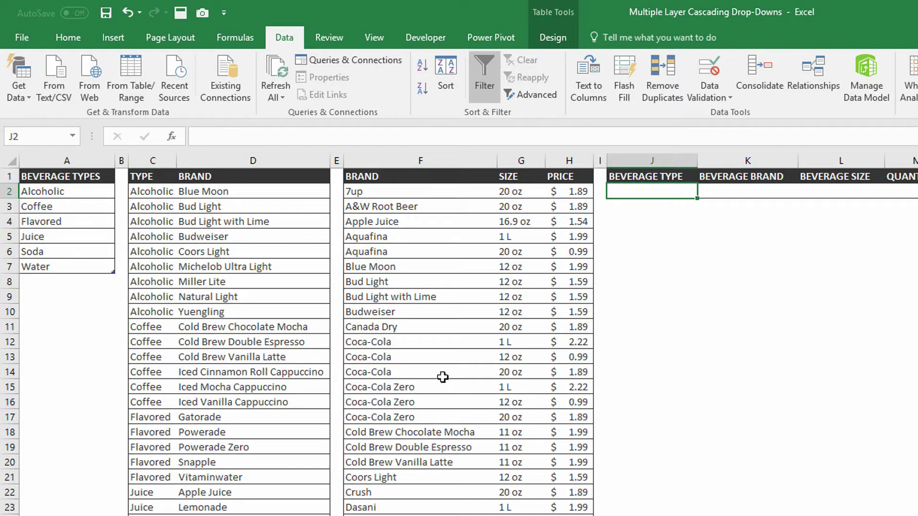
drag(399, 342, 402, 373)
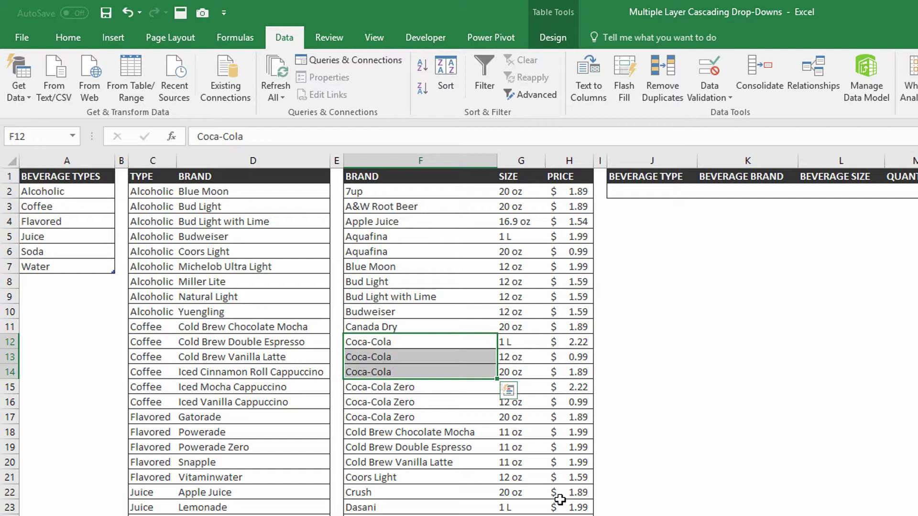
click(95, 192)
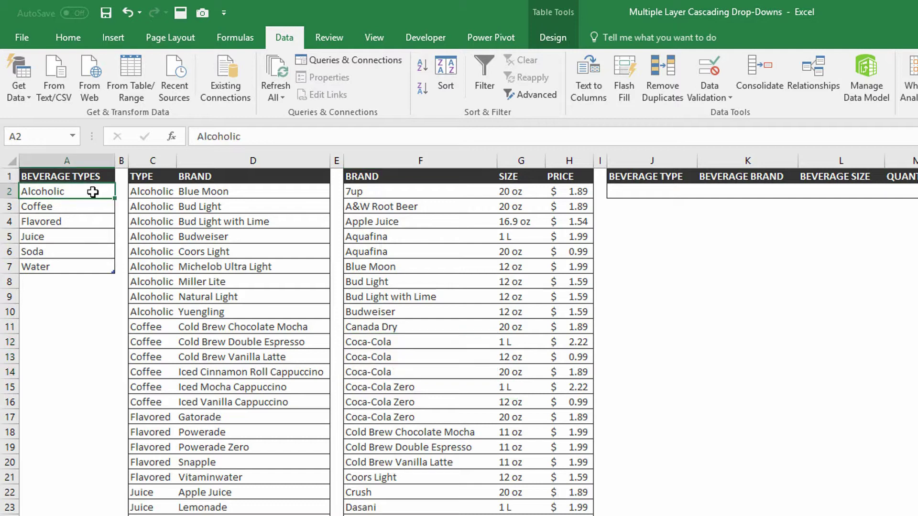
drag(93, 191, 93, 264)
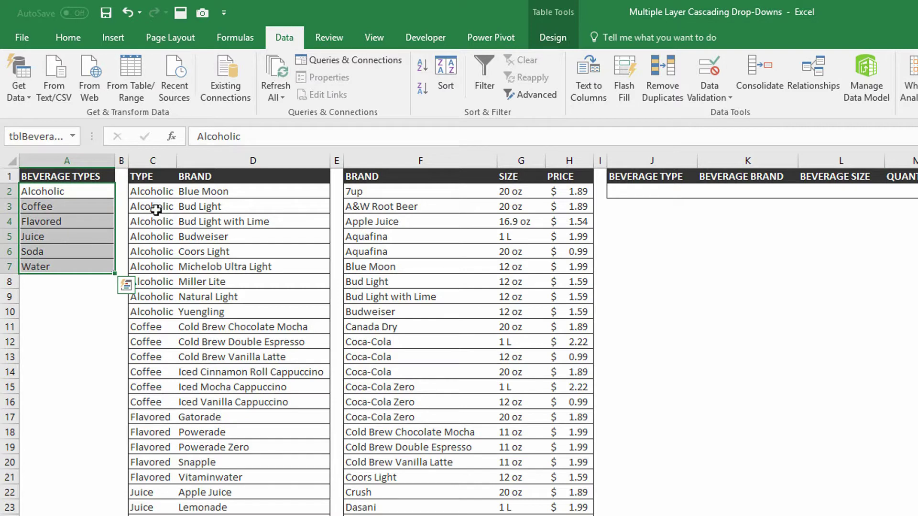
drag(162, 191, 158, 312)
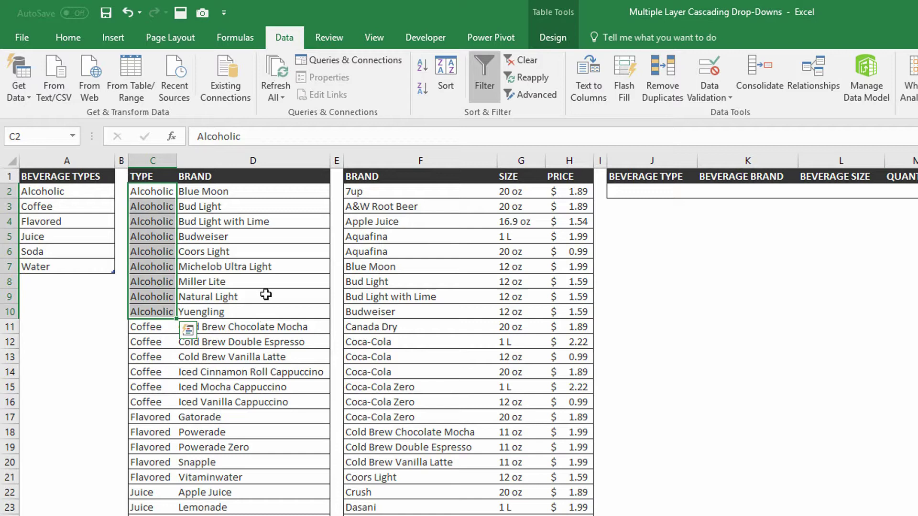
drag(157, 327, 158, 472)
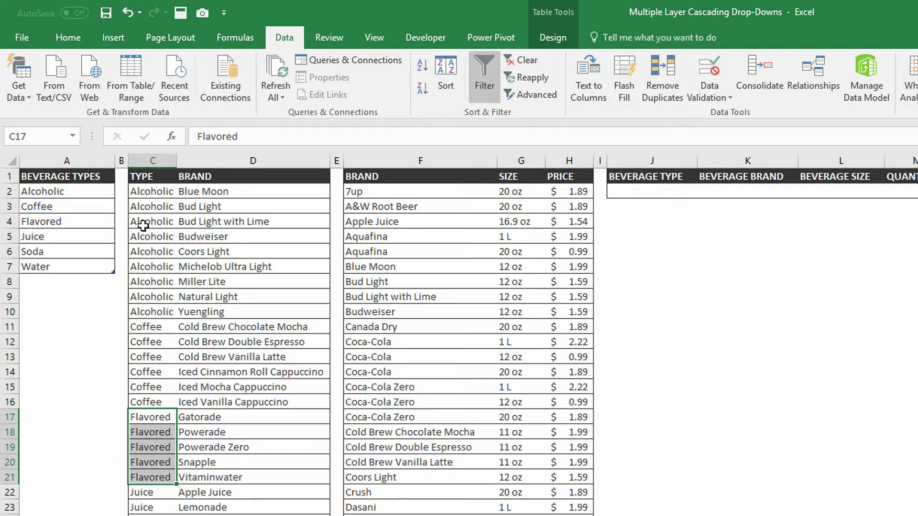
drag(149, 192, 232, 312)
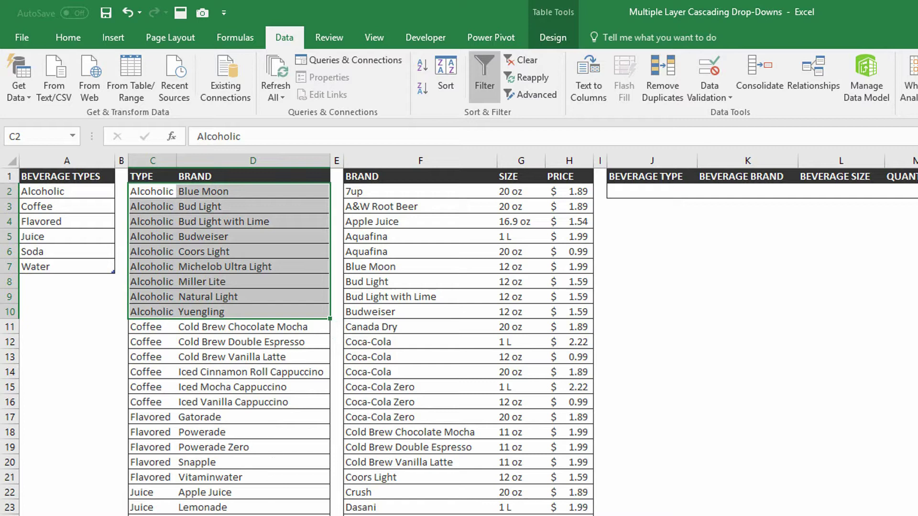
click(230, 515)
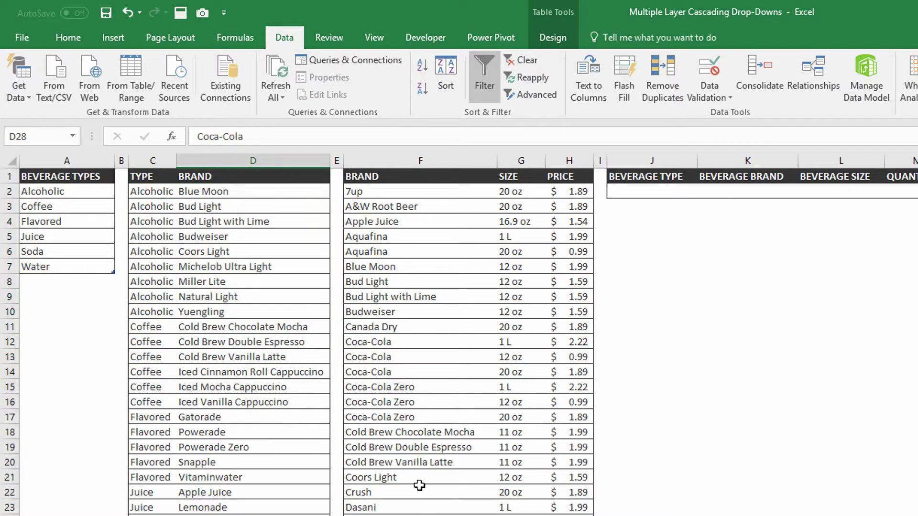
drag(371, 343, 564, 373)
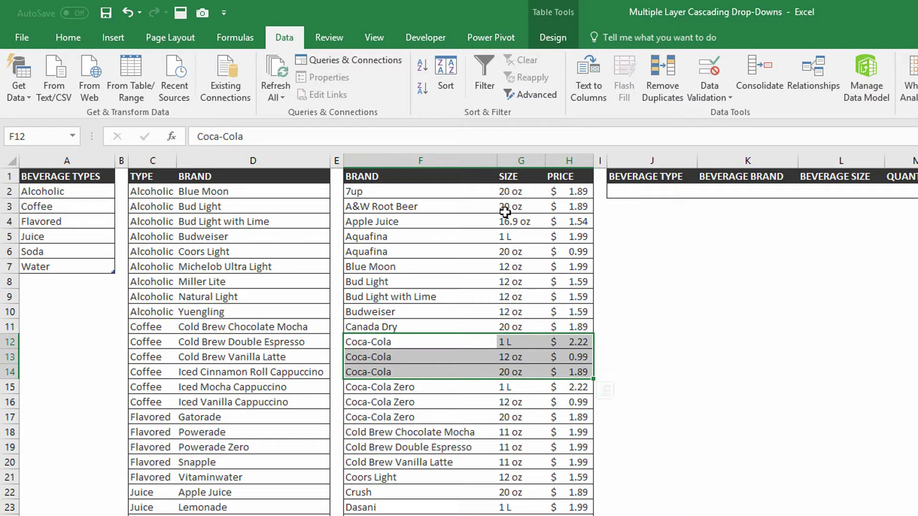
Give J2 a List validation with source =$A$2:$A$7
click(635, 192)
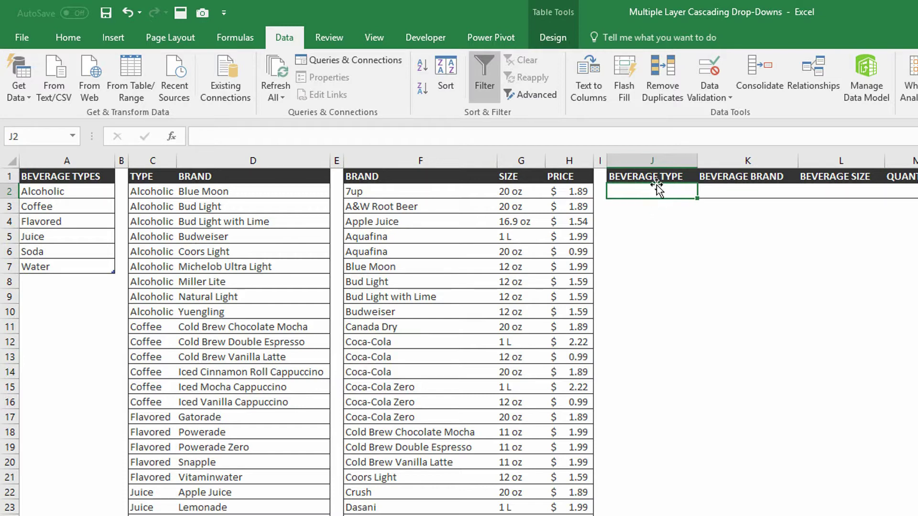
click(711, 67)
click(850, 297)
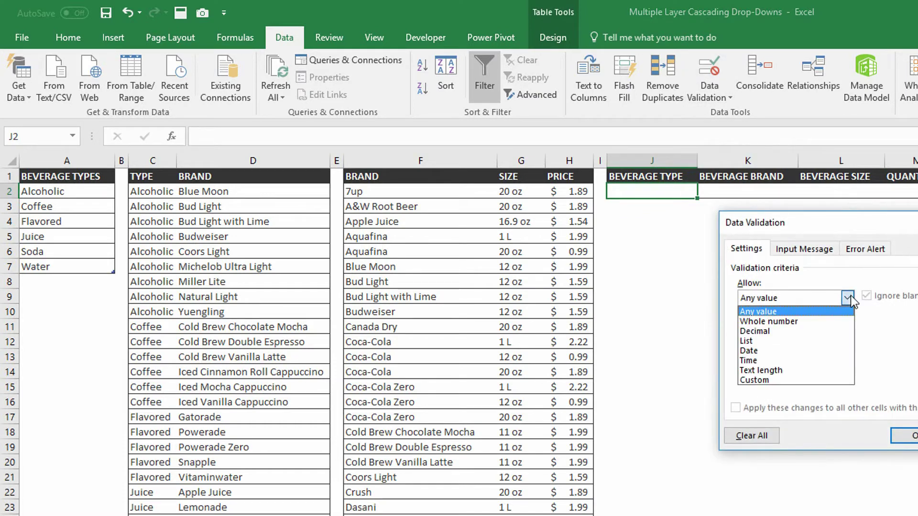
click(804, 340)
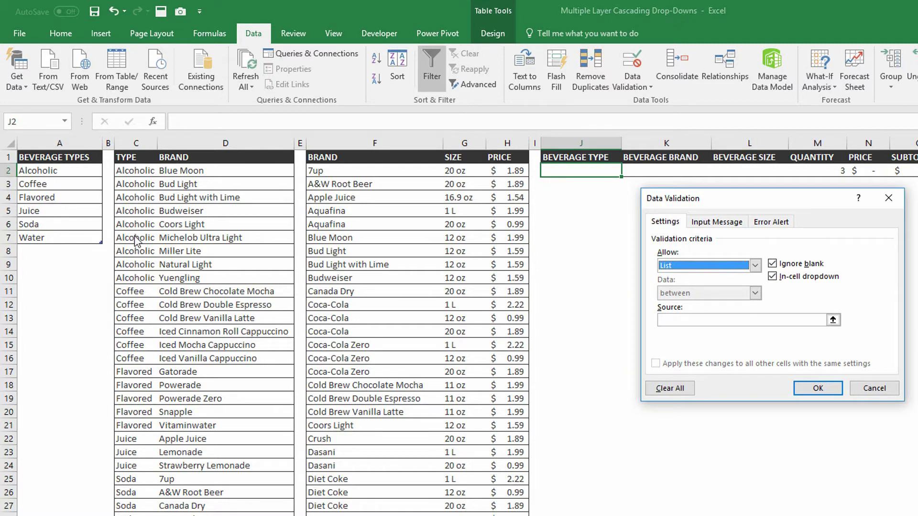
click(681, 321)
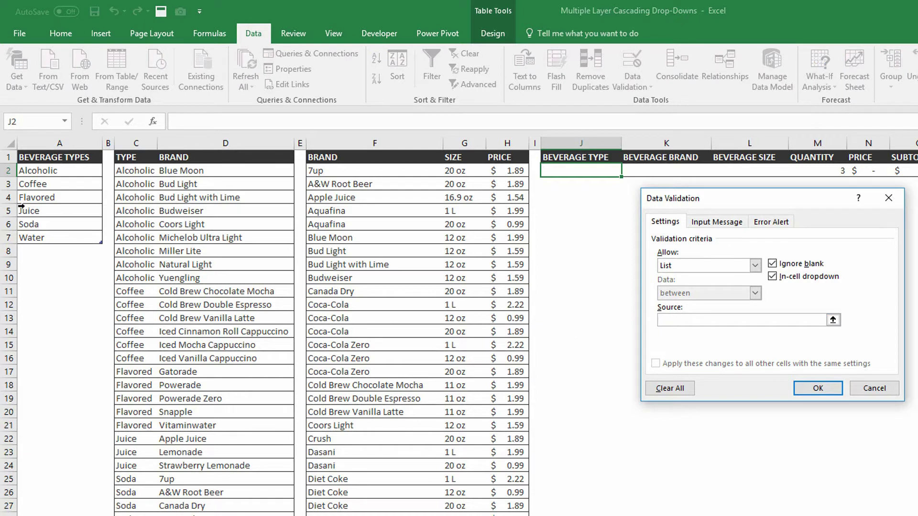
click(39, 173)
drag(39, 173, 33, 238)
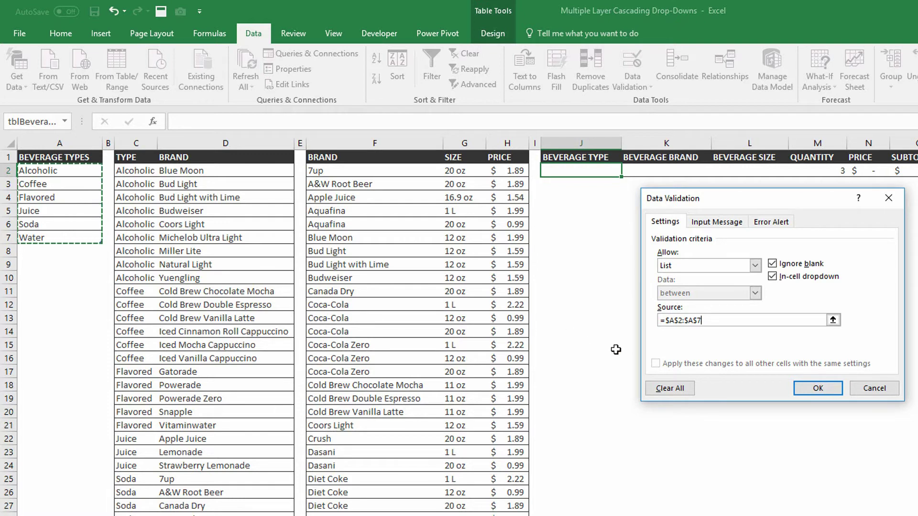
click(818, 388)
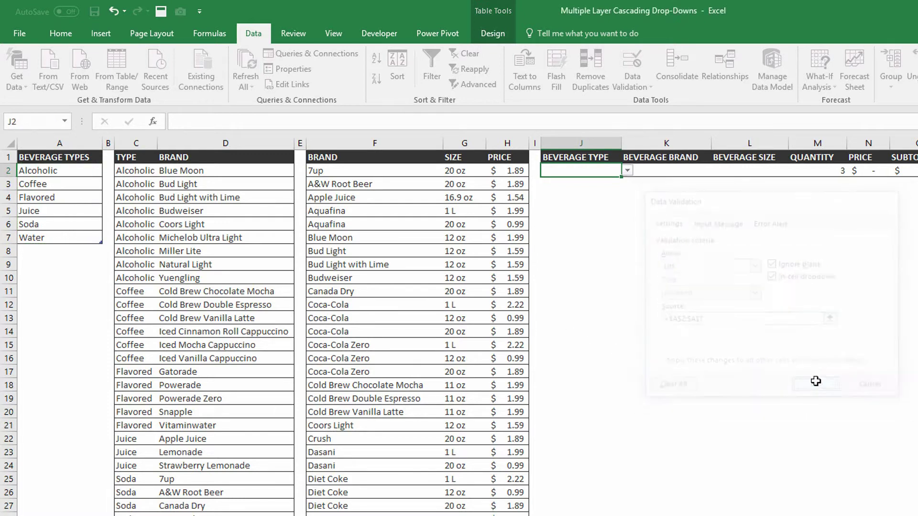
Pick Juice from J2's new drop-down, then change it to Alcoholic
click(627, 170)
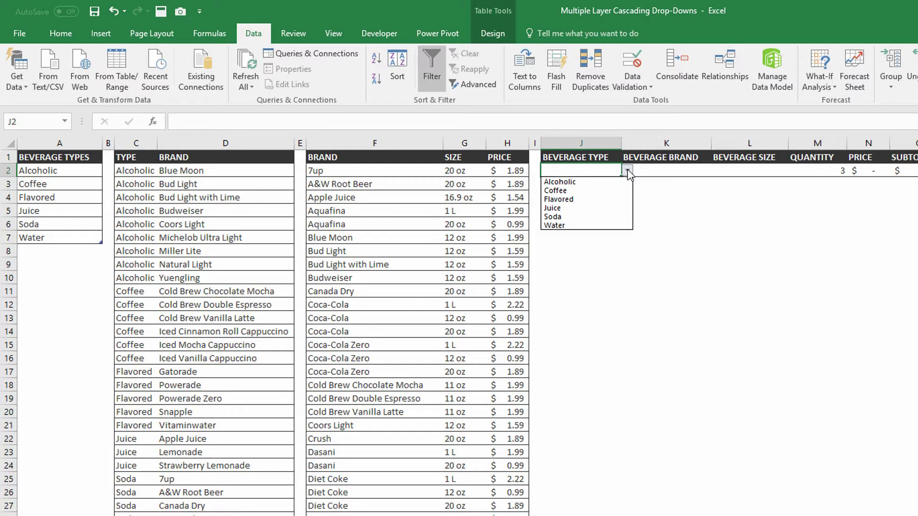
click(573, 209)
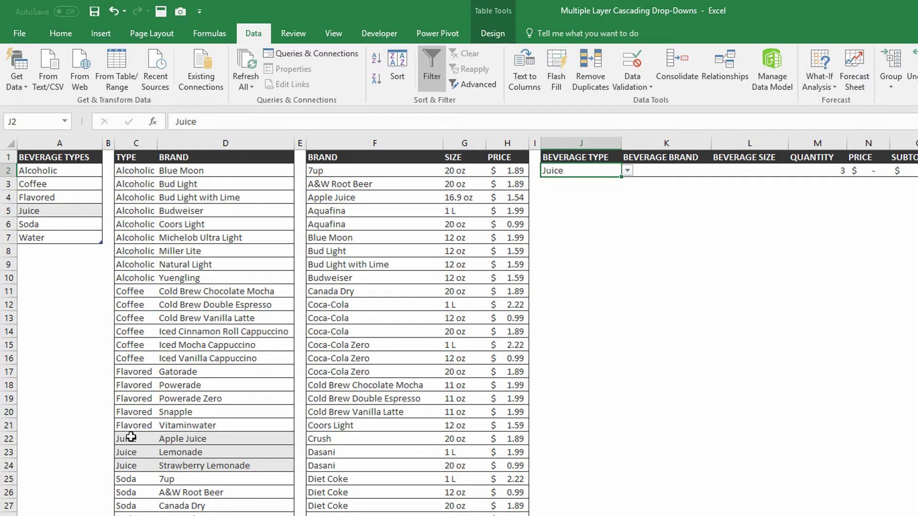
click(665, 170)
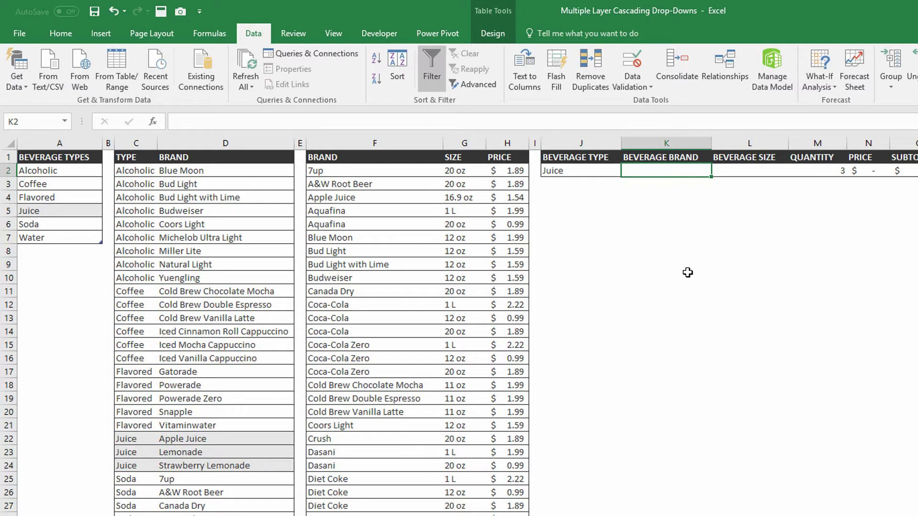
click(561, 173)
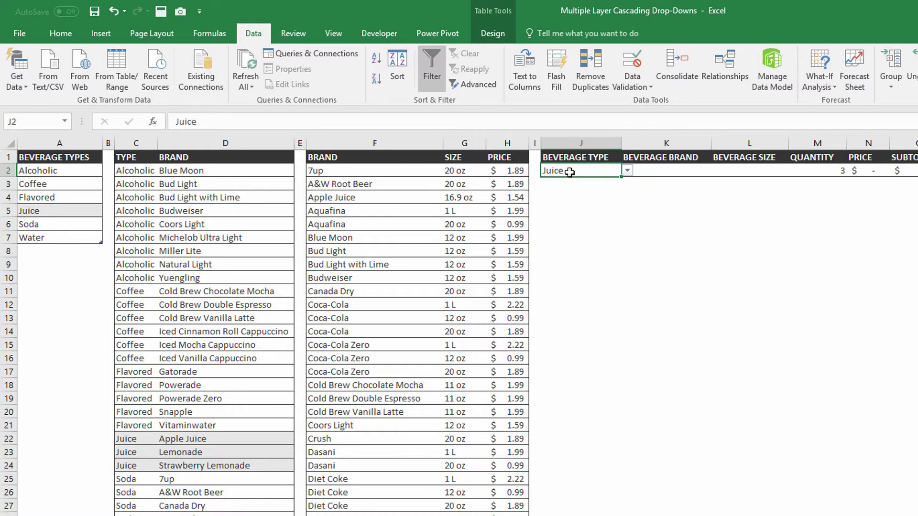
click(627, 171)
click(605, 184)
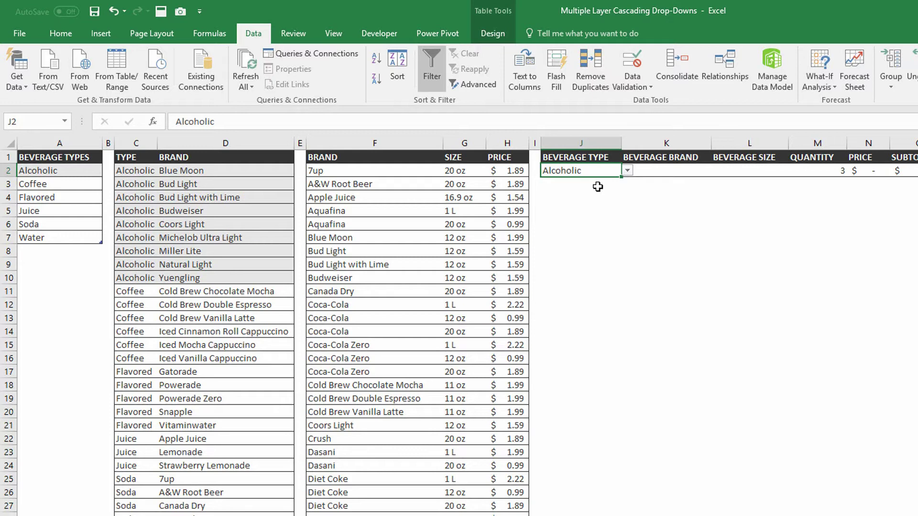
Set K2's validation to List and start its source formula with =OFFSET(
click(666, 173)
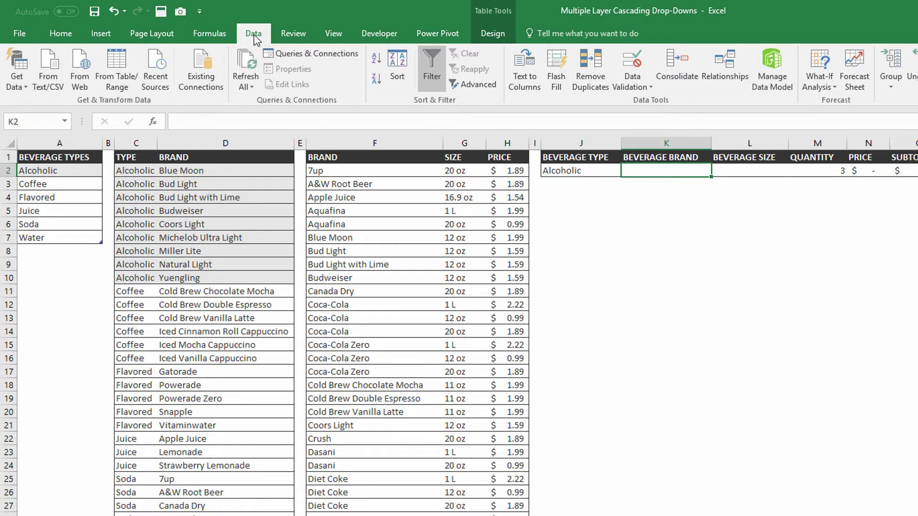
click(634, 61)
click(755, 266)
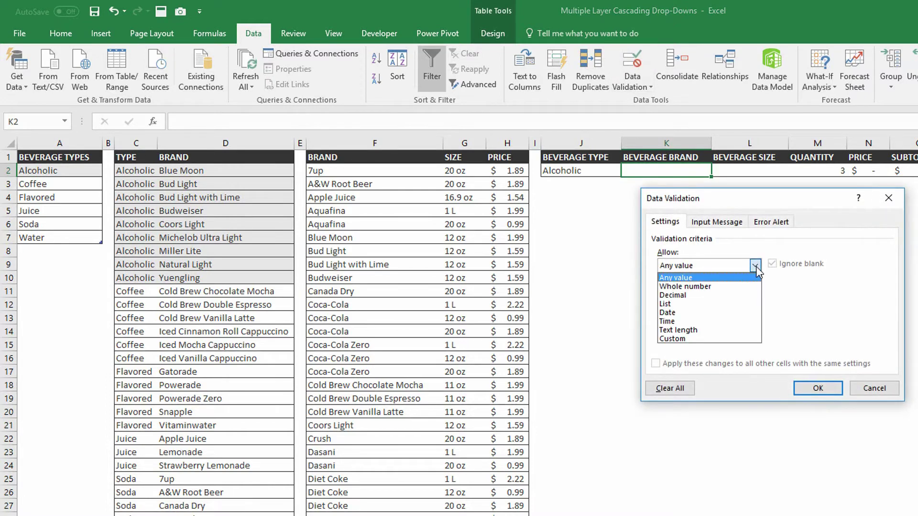
click(690, 305)
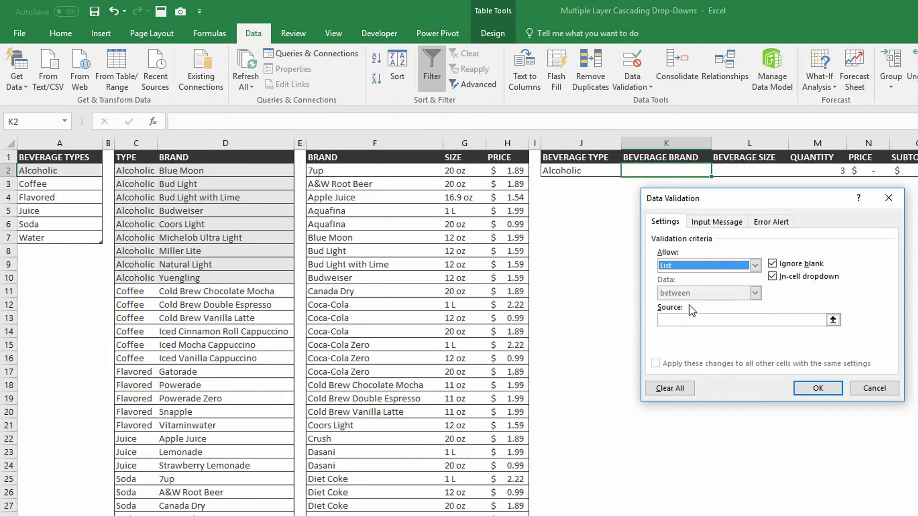
click(693, 320)
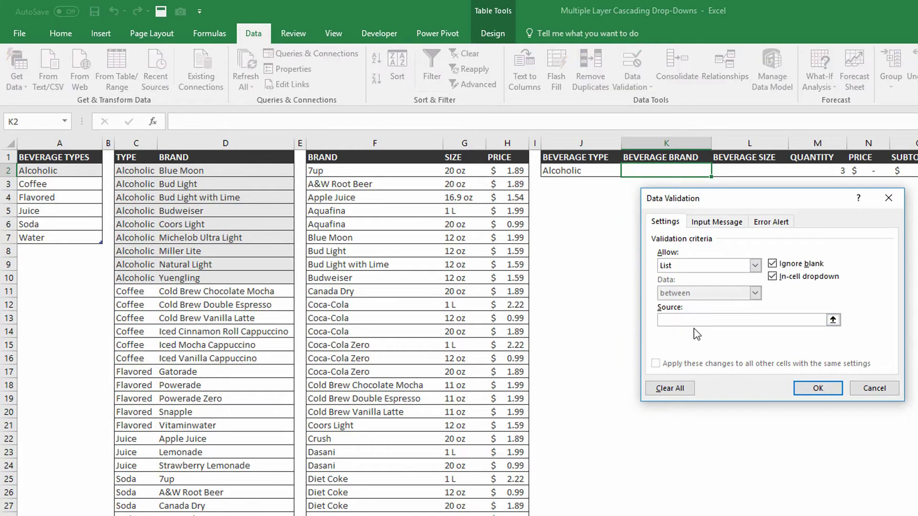
key(Caps_Lock)
text(=)
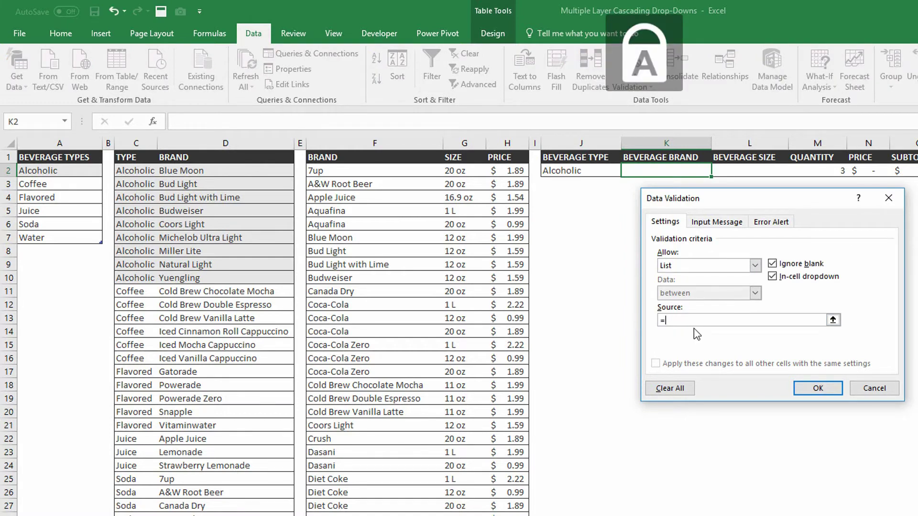
text(OFFSET()
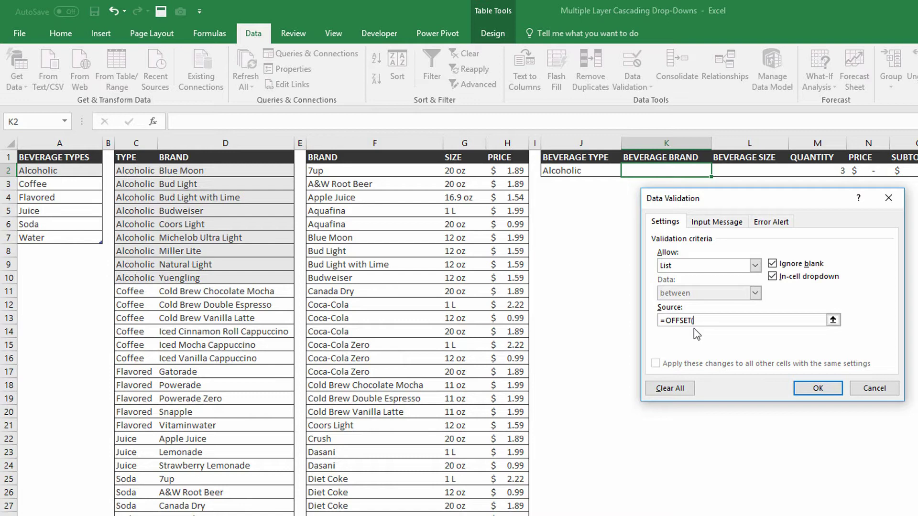
Extend K2's source formula to =OFFSET($D$2,MATCH($J$2
click(225, 170)
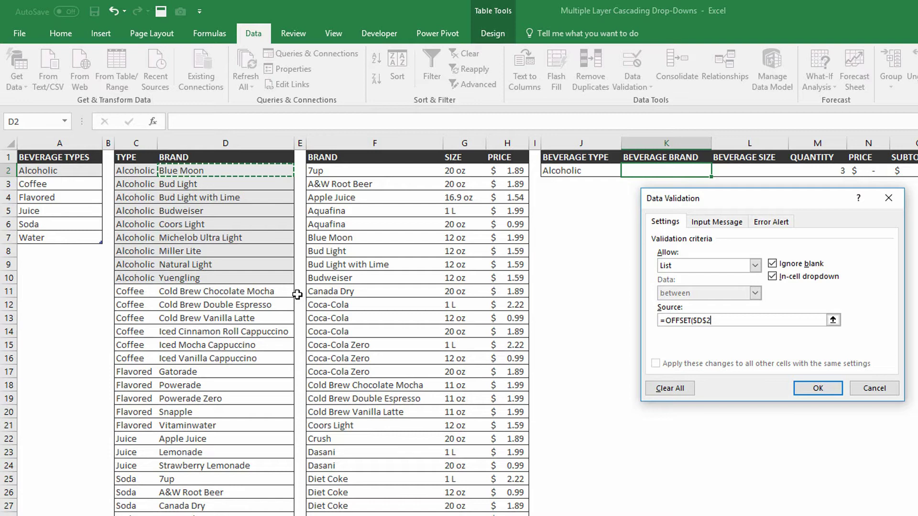
text(,)
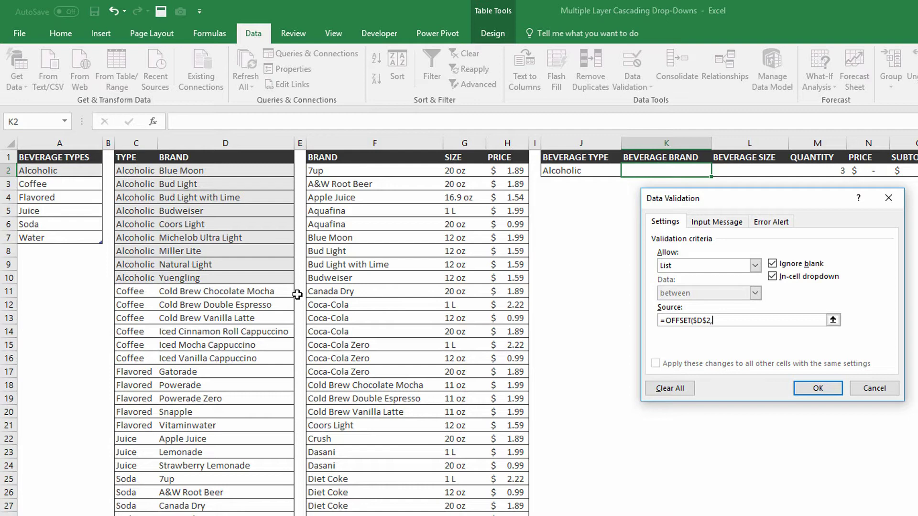
text(MATCH()
click(560, 169)
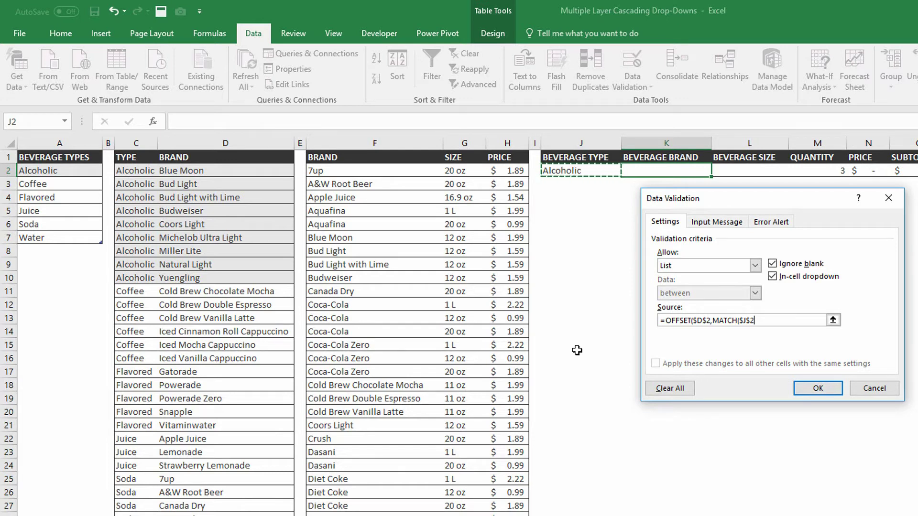
Add the lookup range $C$2:$C$49 and match type 0 to the MATCH
text(,)
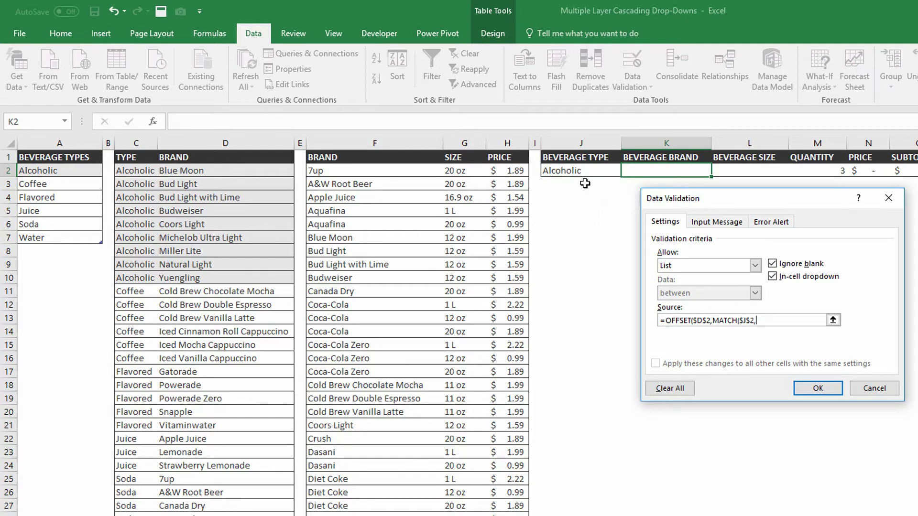
click(132, 169)
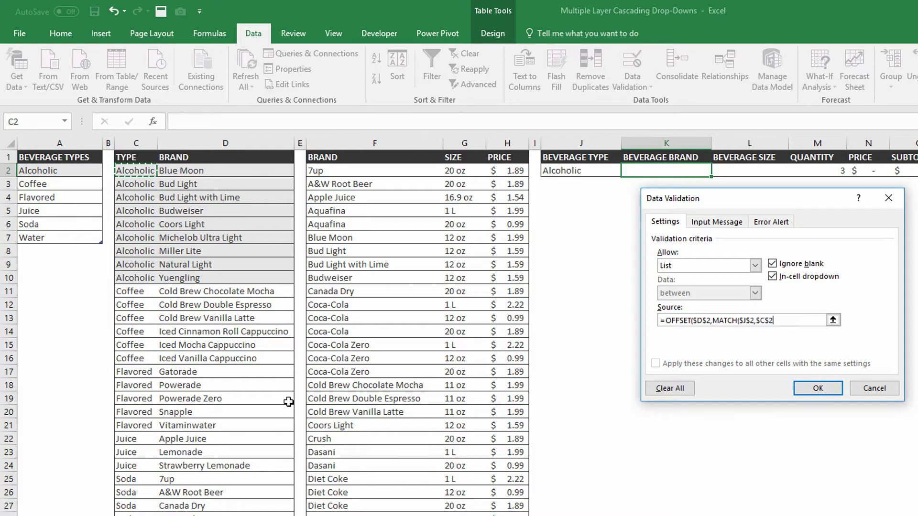
key(ctrl+shift+Down)
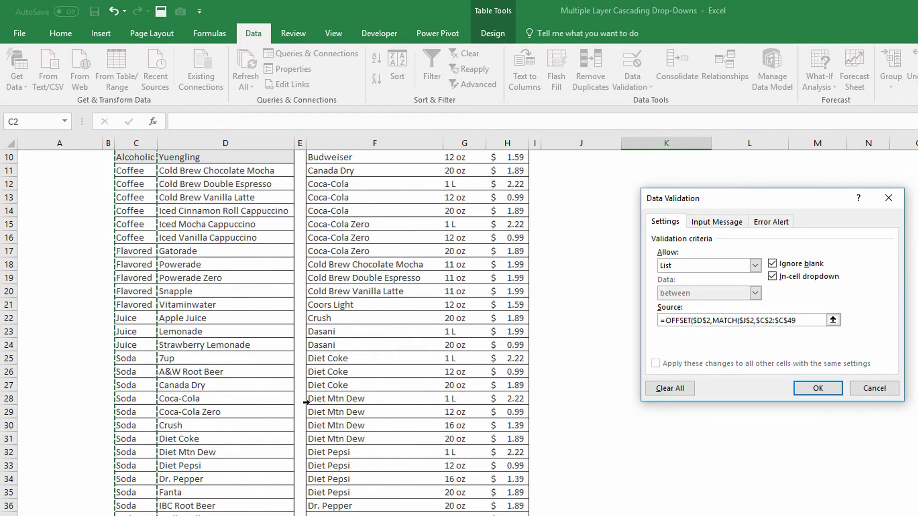
scroll(306, 403, up, 3)
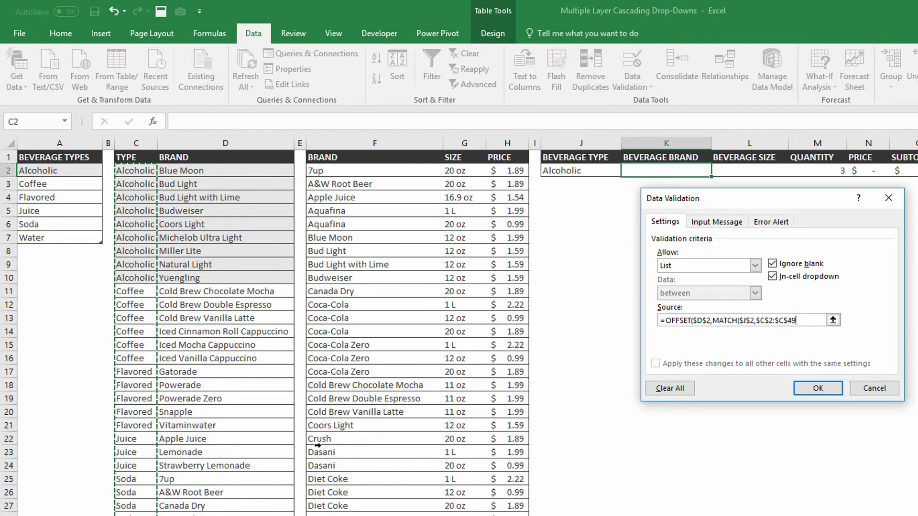
text(,0)
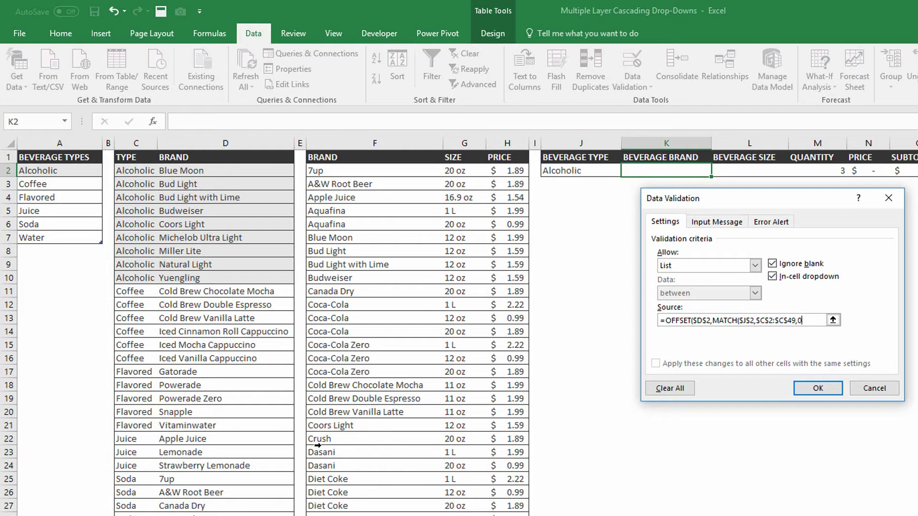
text())
Add -1,0 offsets and a COUNTIF($C$2:$C$49,$J$2) height to K2's formula
text(-1)
text(,)
text(0,)
text(COUNTIF)
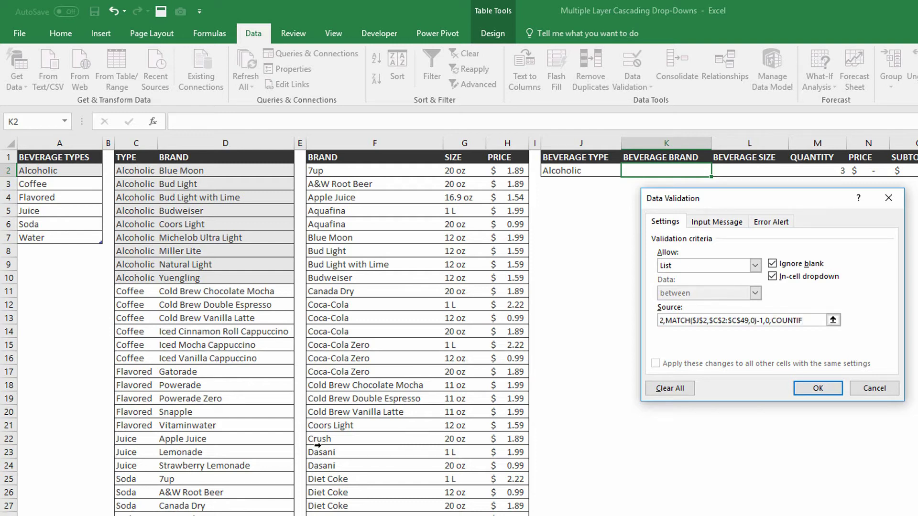
text(()
click(129, 170)
key(ctrl+shift+Down)
scroll(514, 371, down, 3)
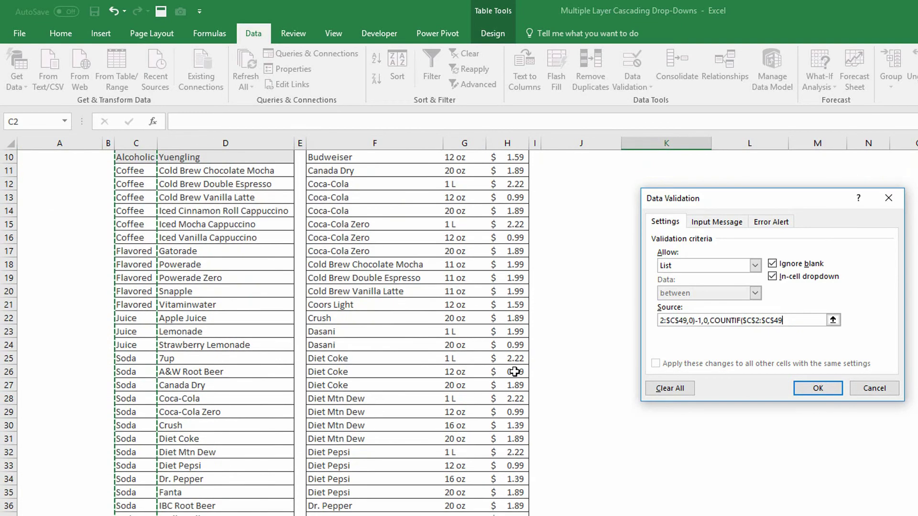
text(,)
scroll(515, 418, up, 3)
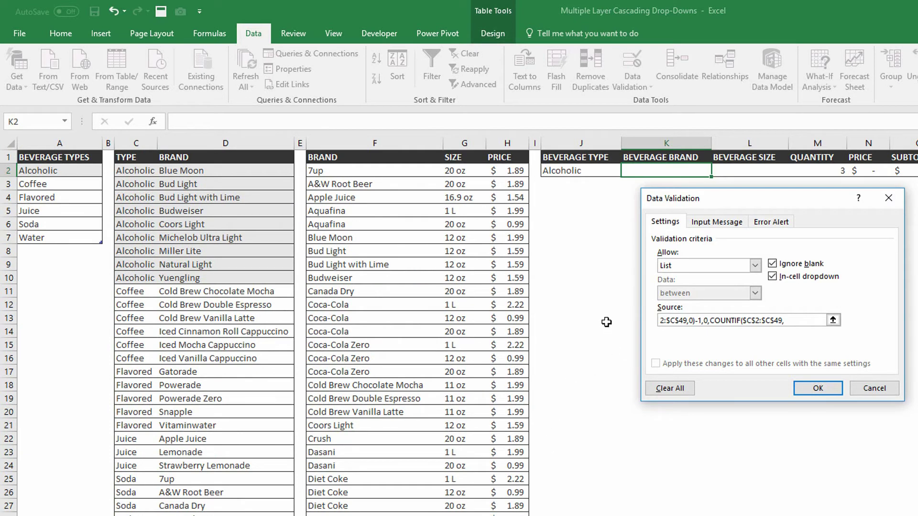
click(581, 172)
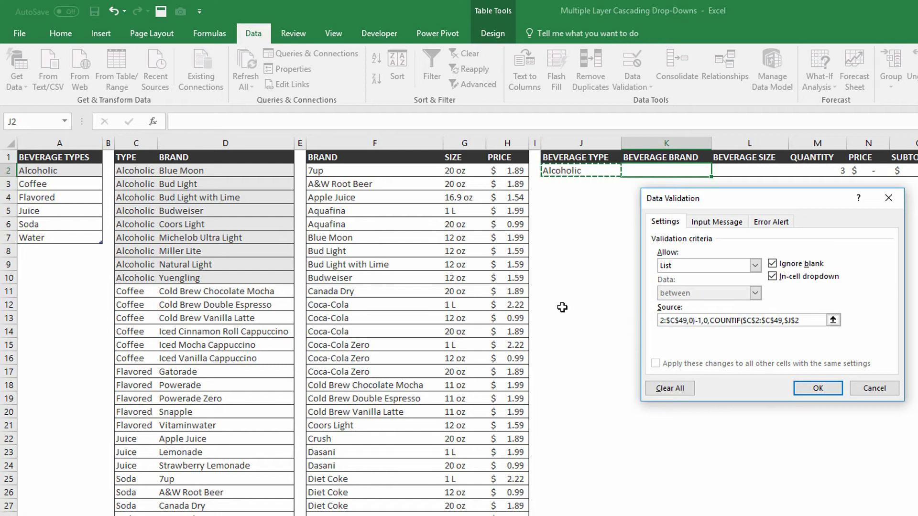
text())
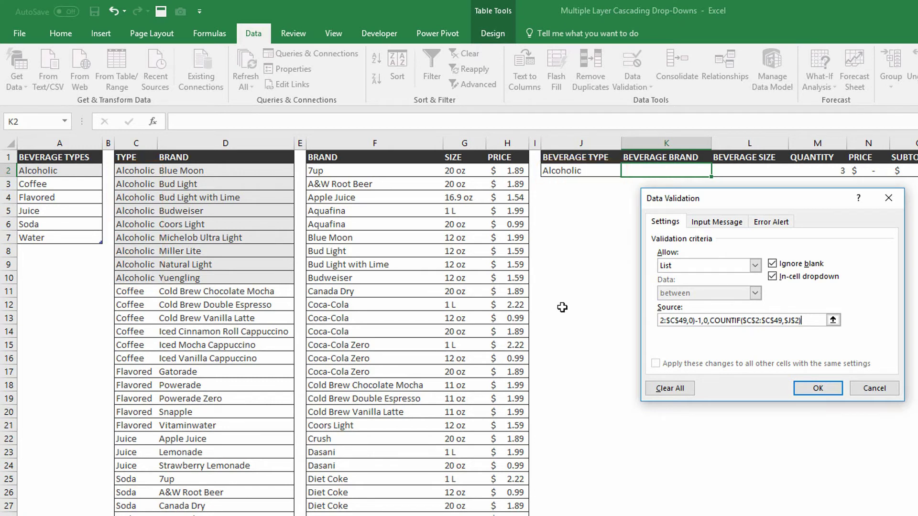
Close the OFFSET formula with a width of 1 and highlight the COUNTIF part
text(,1))
drag(710, 320, 801, 320)
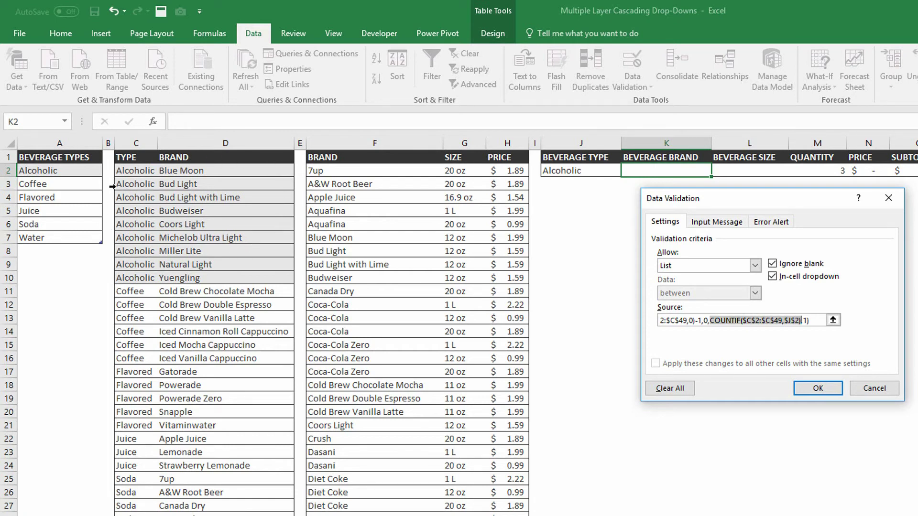
Save K2's brand list rule and preview the brands its drop-down offers
click(818, 389)
click(718, 171)
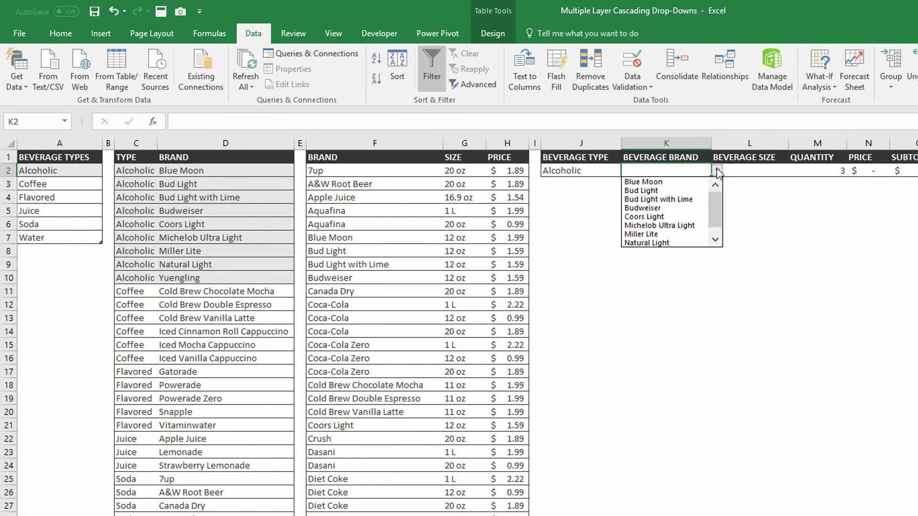
scroll(698, 213, down, 1)
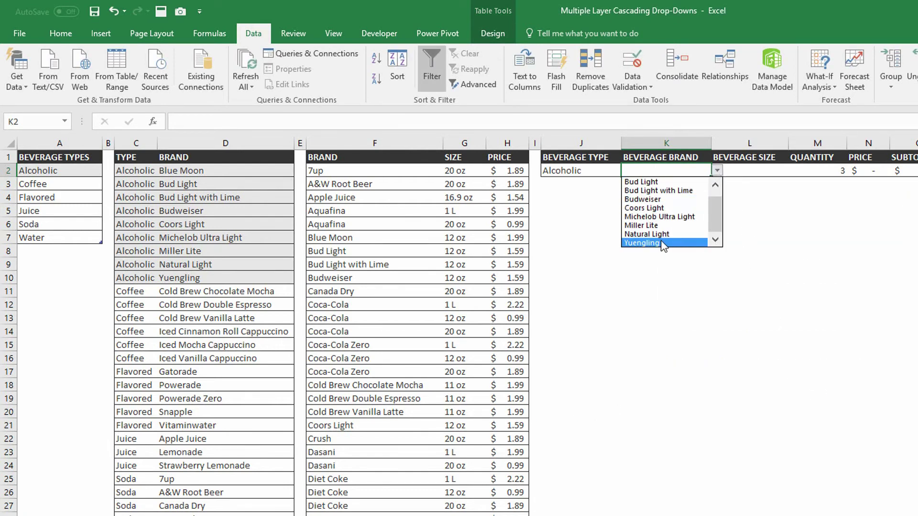
click(604, 170)
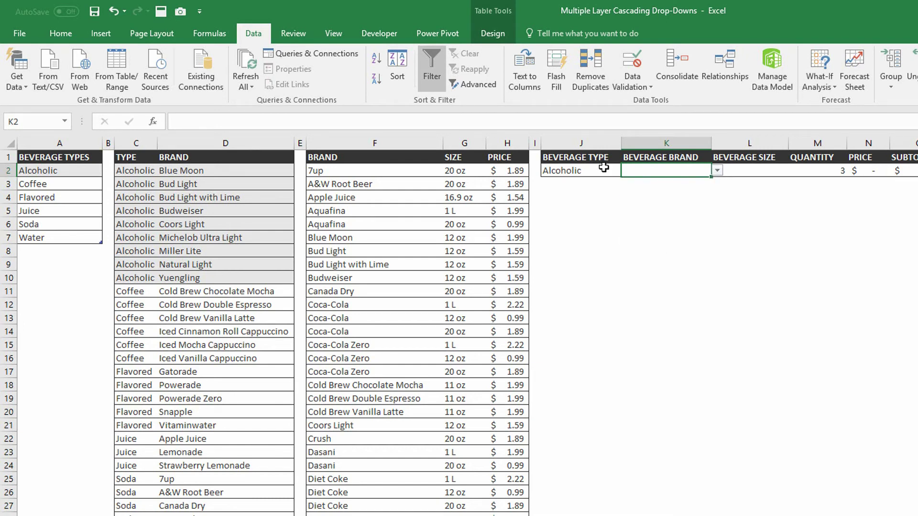
click(604, 170)
Pick Coffee in J2 and check that K2 lists only Coffee brands
click(627, 171)
click(603, 188)
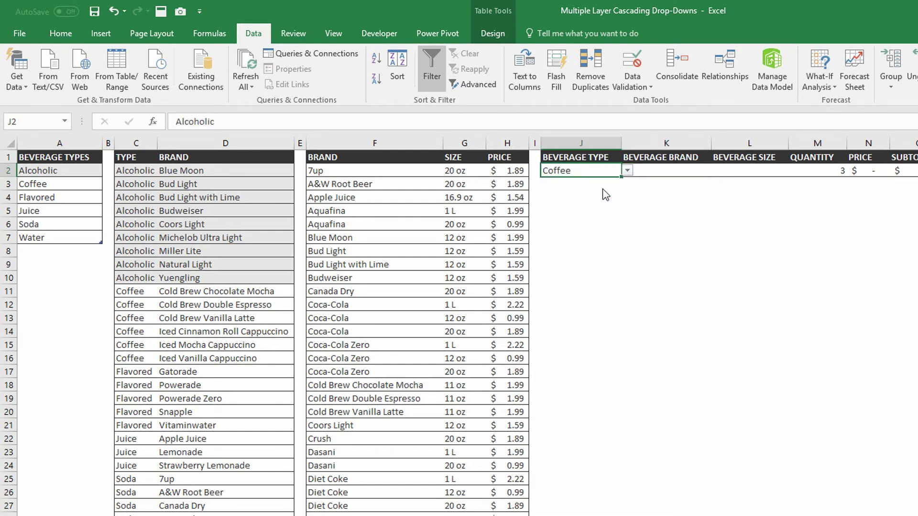
click(676, 171)
click(718, 171)
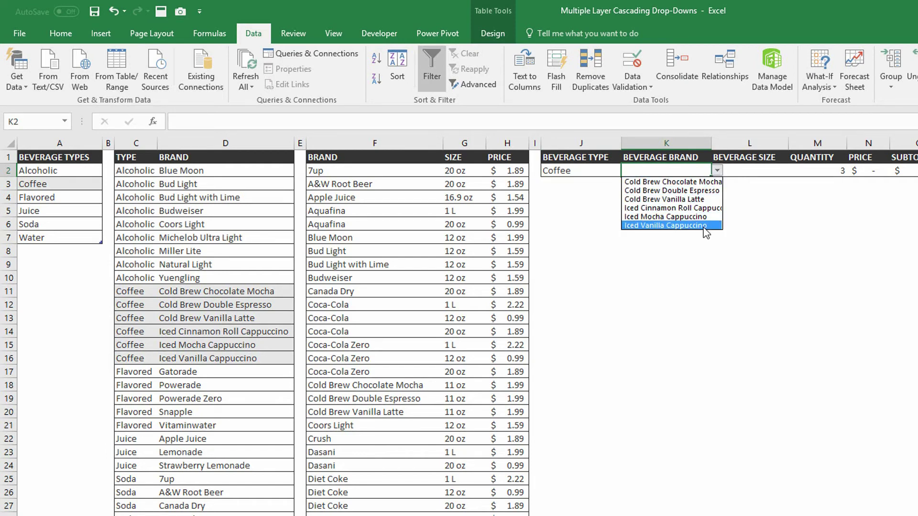
click(606, 166)
Switch J2 to Flavored and choose Gatorade from K2's five Flavored brands
click(626, 170)
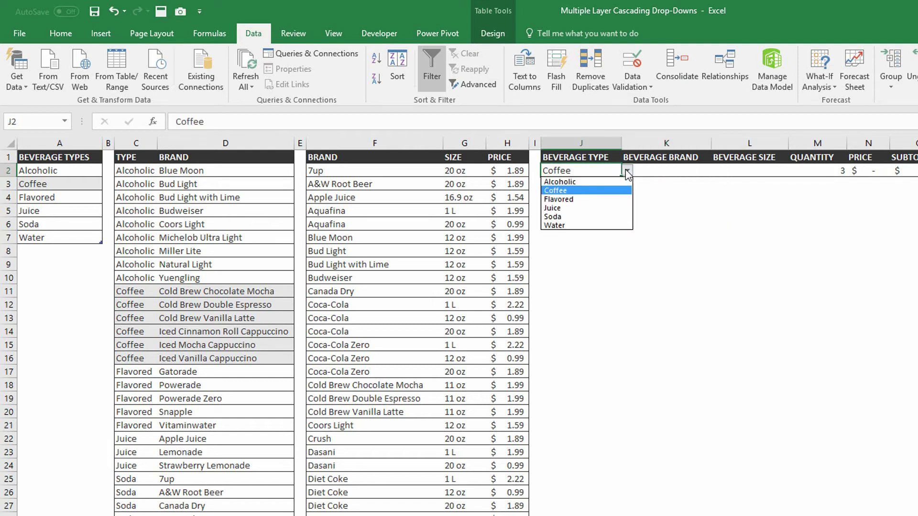
click(596, 199)
click(684, 170)
click(717, 170)
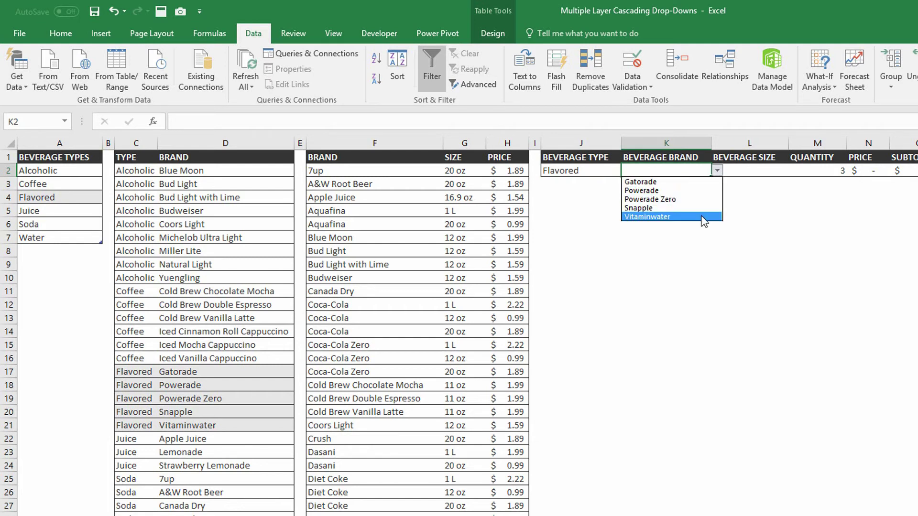
click(647, 183)
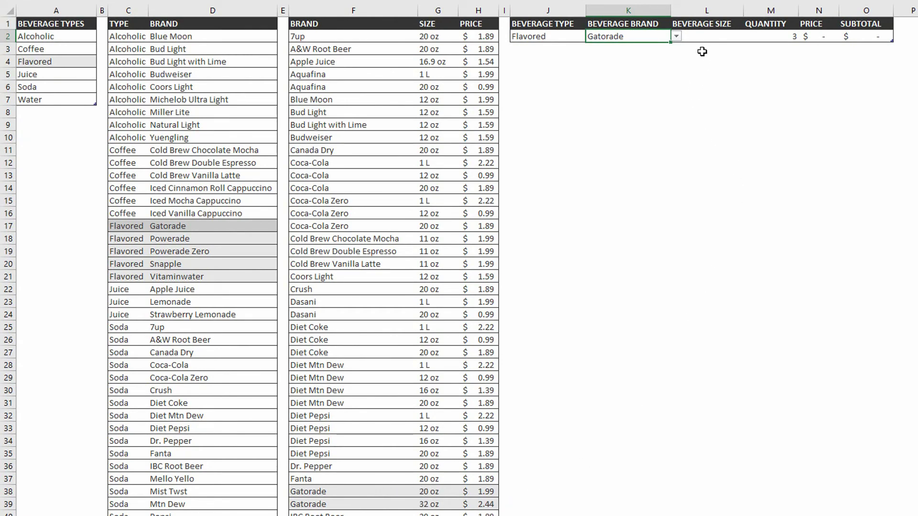
Give the Beverage Size cell L2 a Data Validation rule allowing a List
click(707, 37)
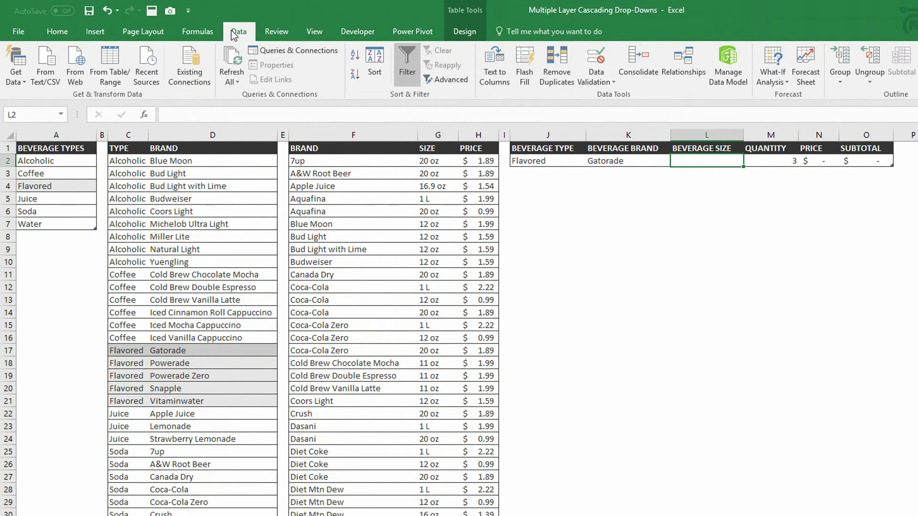
click(602, 52)
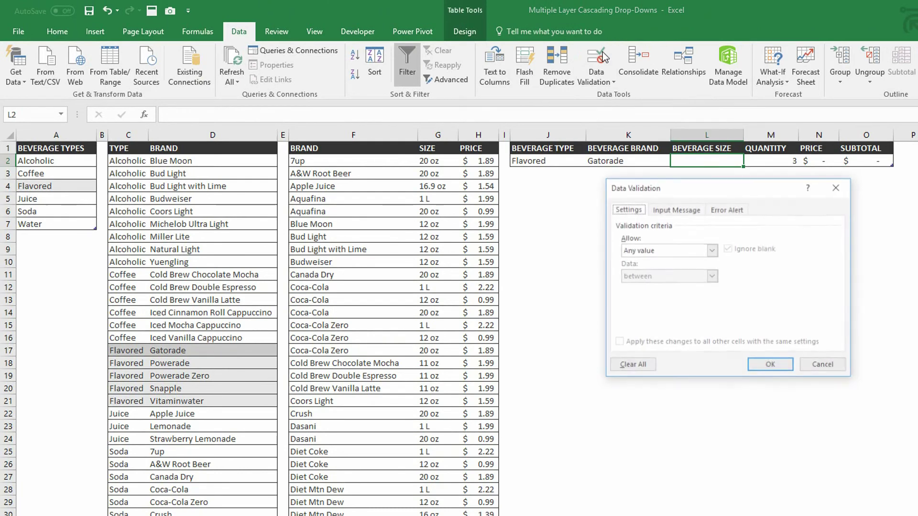
click(712, 251)
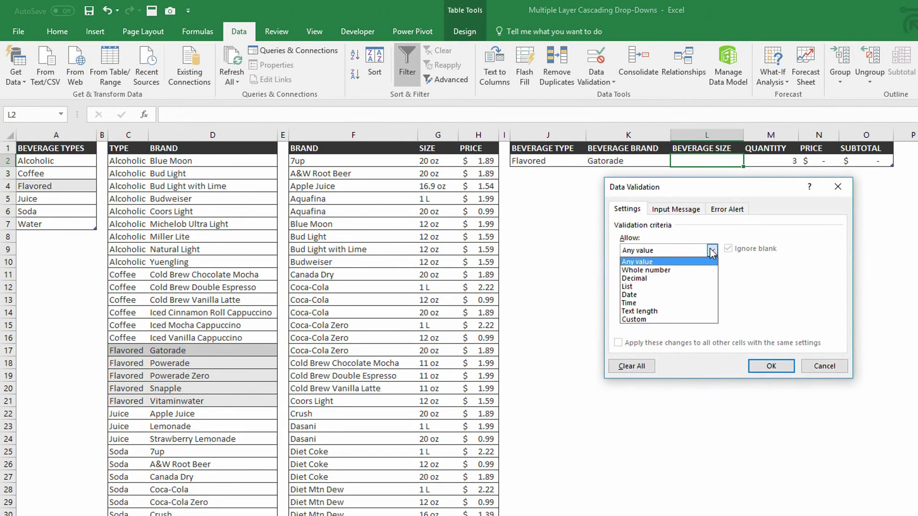
click(672, 285)
Start L2's list source as =OFFSET($G$2,MATCH($K$2, referencing G2 and K2
click(644, 301)
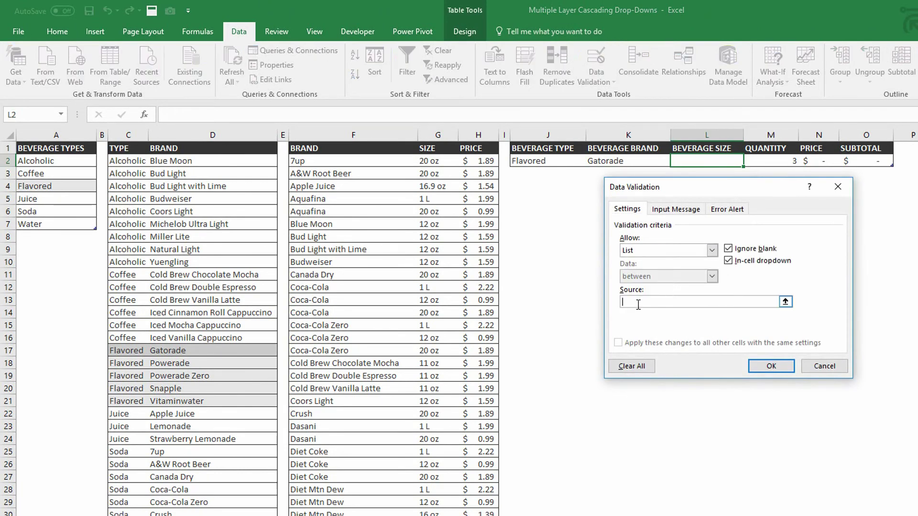
text(=OFFSET()
click(436, 163)
text(MATCH()
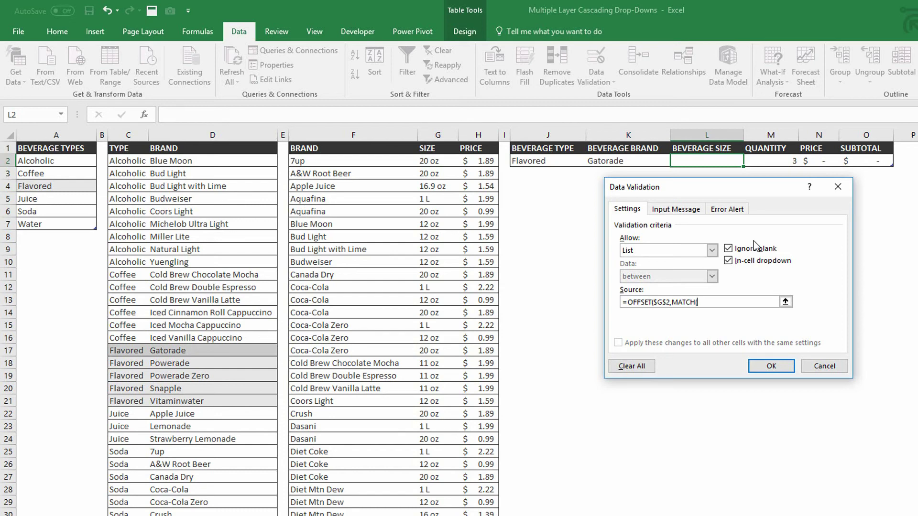
click(613, 163)
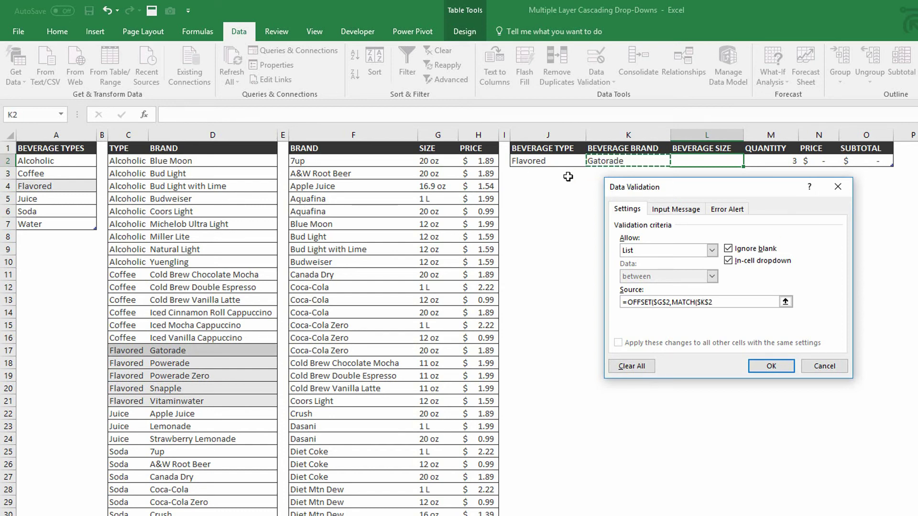
text(,)
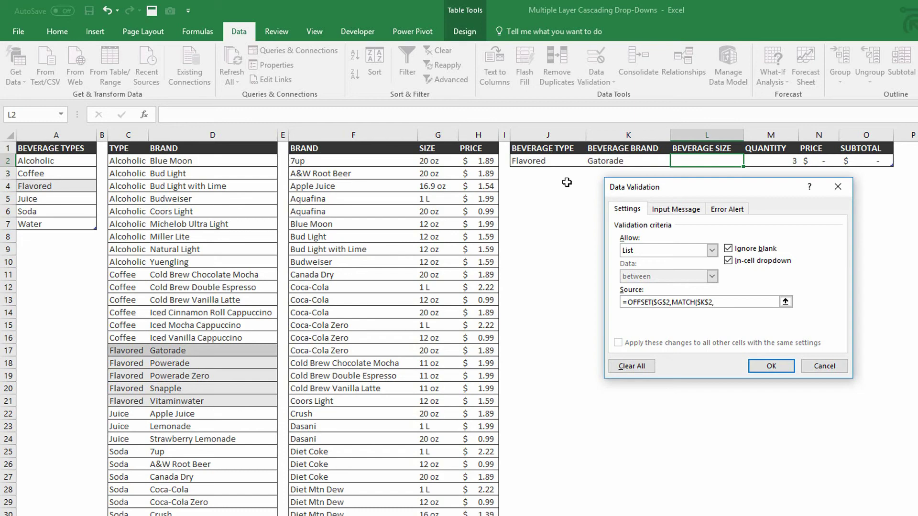
Complete the MATCH over $F$2:$F$80 with 0, subtract 1, and begin 0,COUNTIF(
click(356, 163)
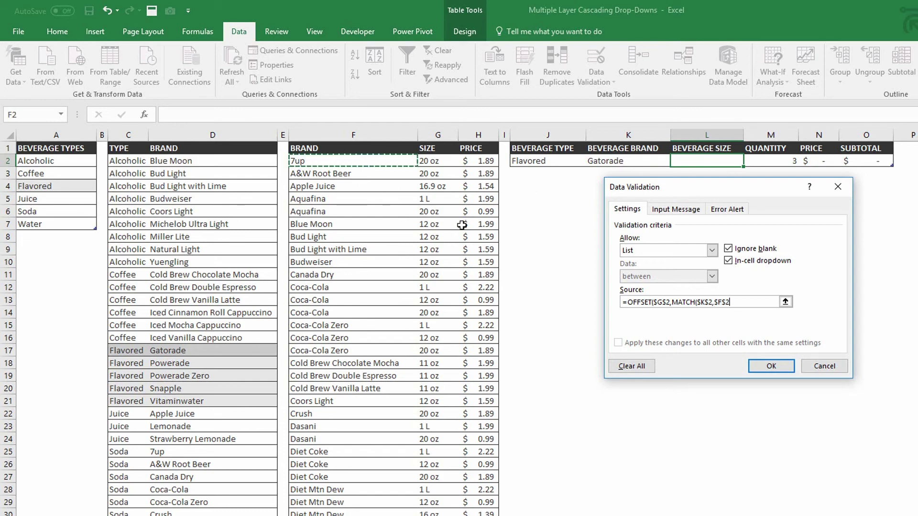
key(ctrl+shift+Down)
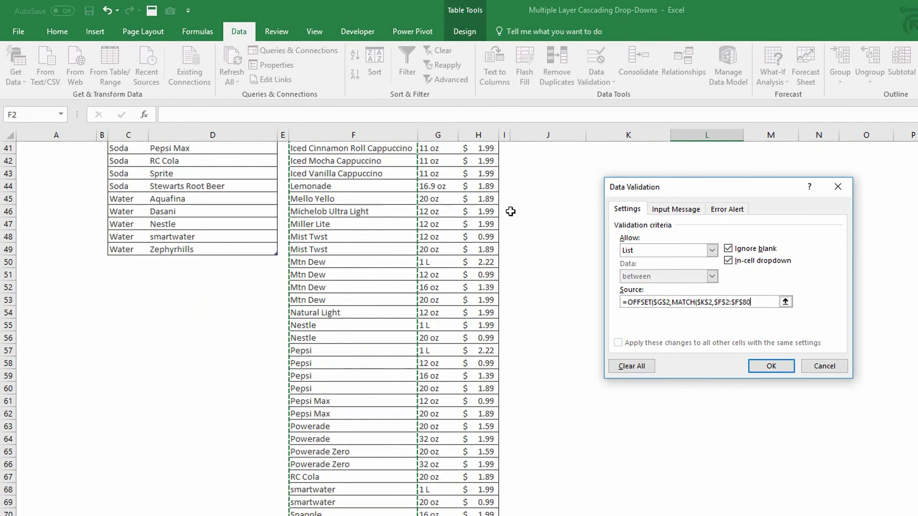
text(,0)
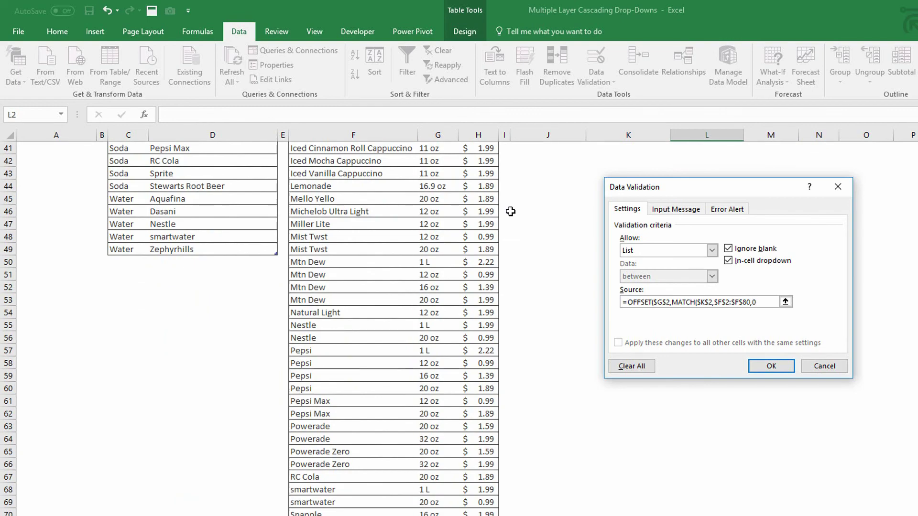
text())
scroll(545, 245, up, 13)
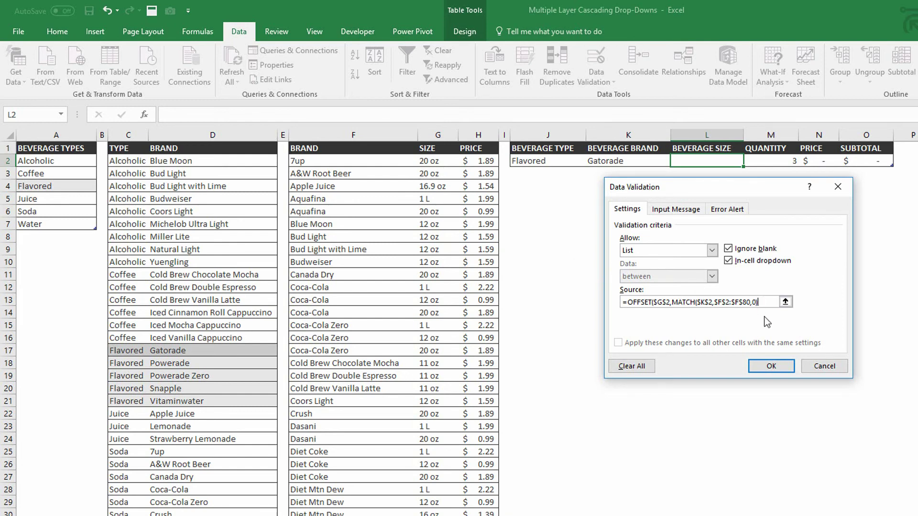
text(-1)
text(,0,COUNTIF()
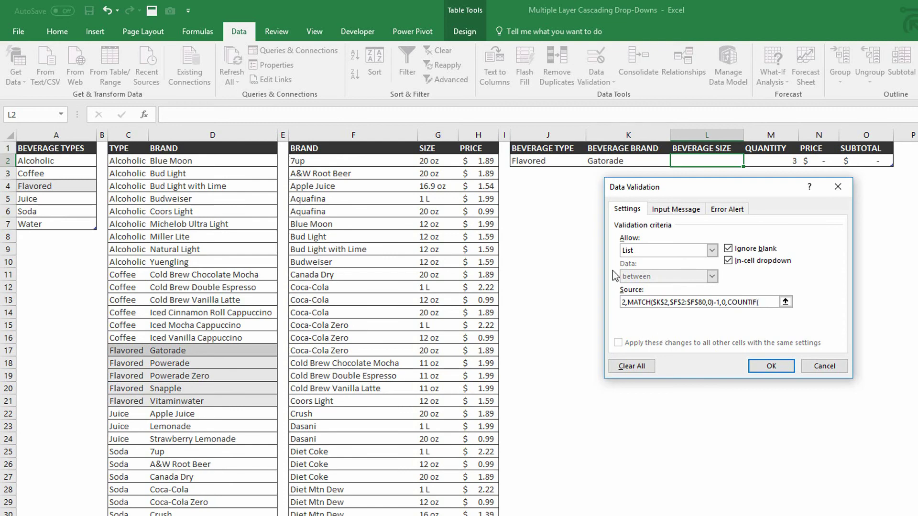
Finish L2's source with COUNTIF($F$2:$F$80,$K$2),1) and save the size list rule
click(356, 160)
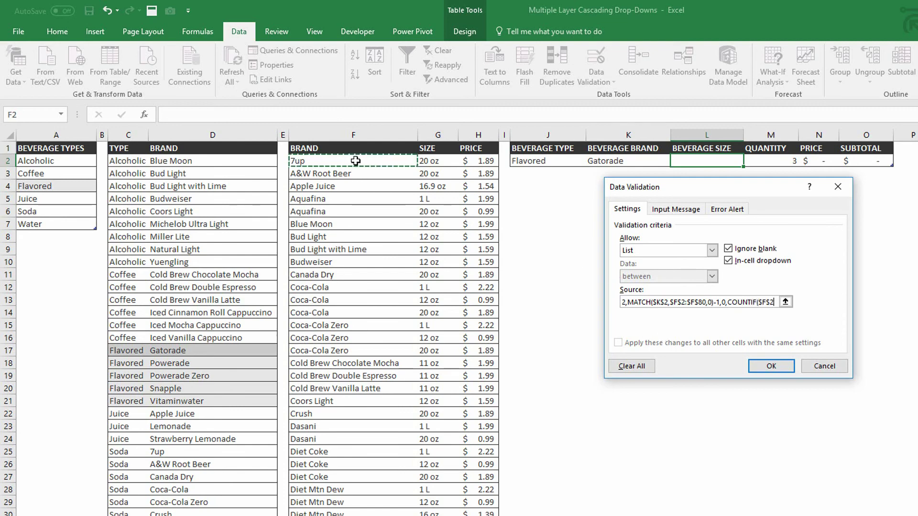
key(ctrl+shift+Down)
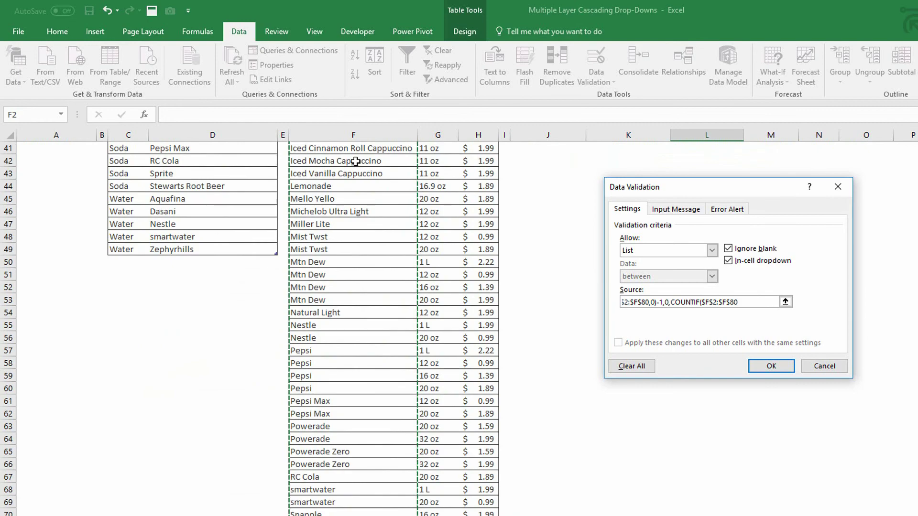
text(,)
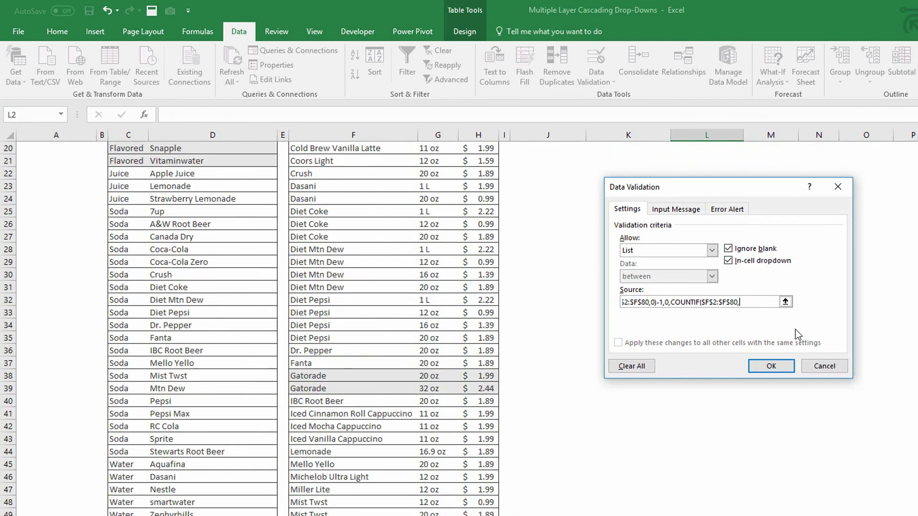
scroll(795, 328, up, 6)
click(627, 161)
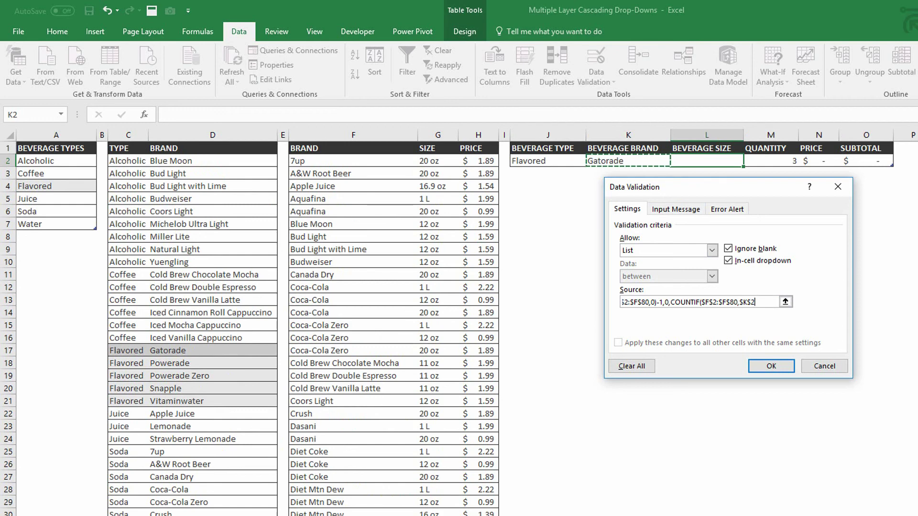
text())
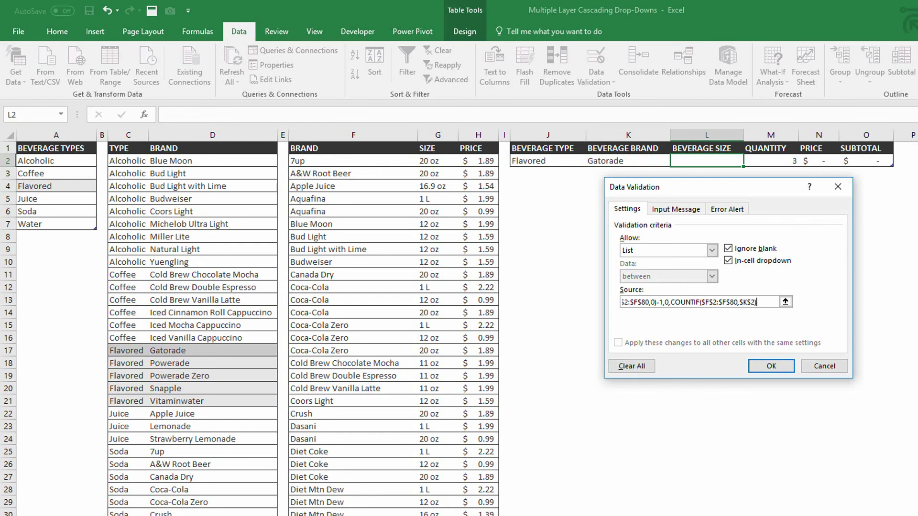
text(,1))
click(770, 367)
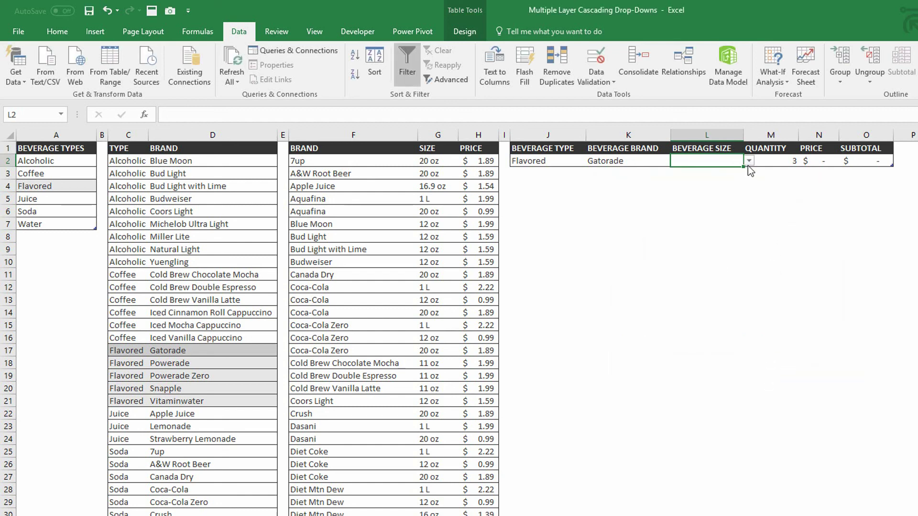
Check the sizes L2 offers for Gatorade, then change J2's beverage type to Water
click(748, 161)
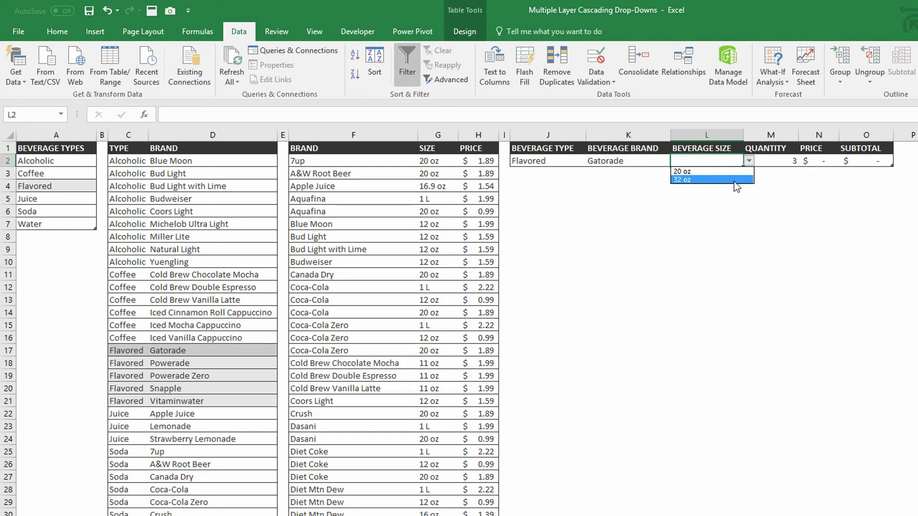
click(565, 160)
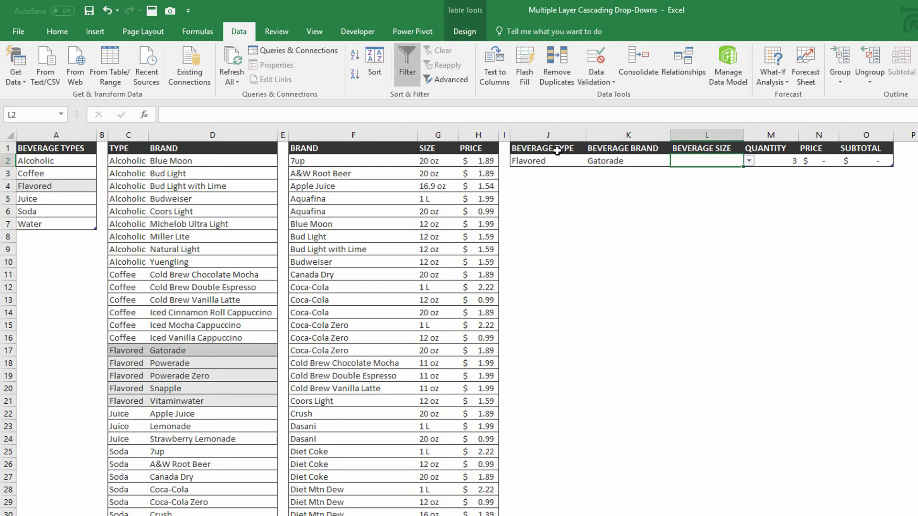
click(559, 161)
click(592, 161)
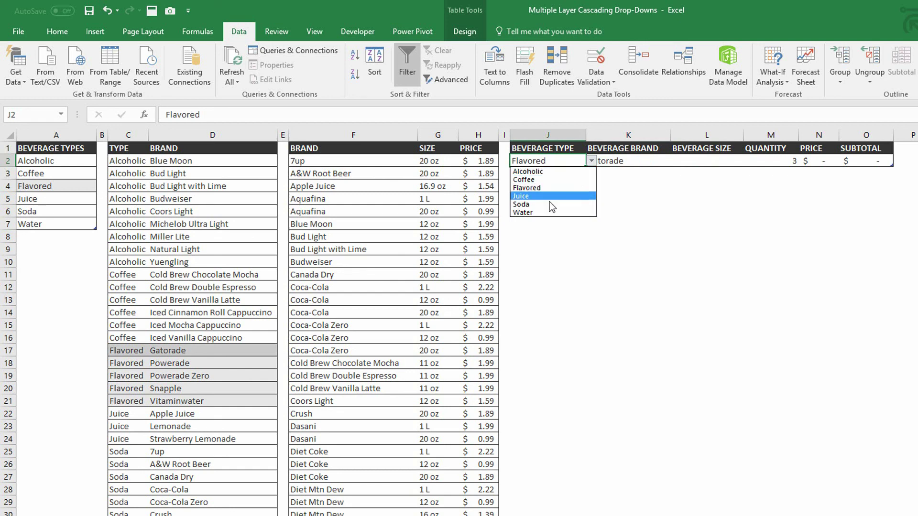
click(544, 211)
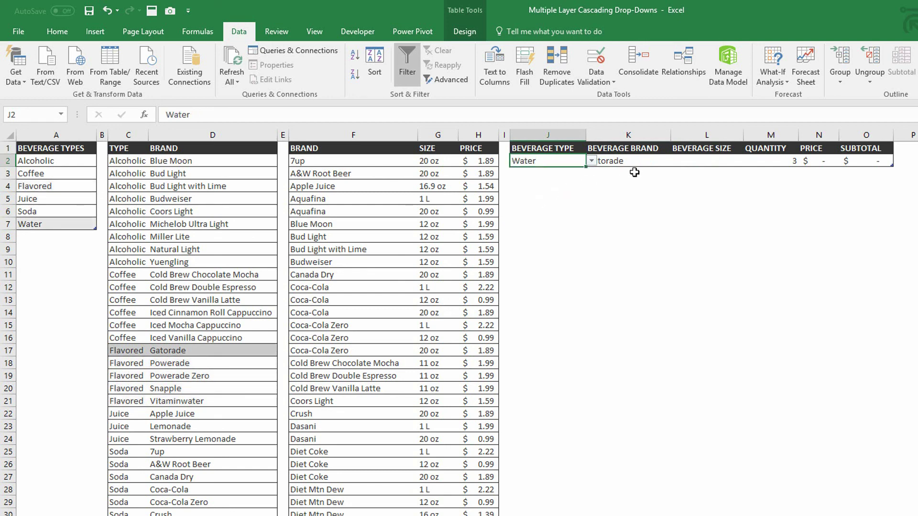
Choose Aquafina in K2 and confirm L2 now offers 1 L and 20 oz
click(631, 158)
click(674, 162)
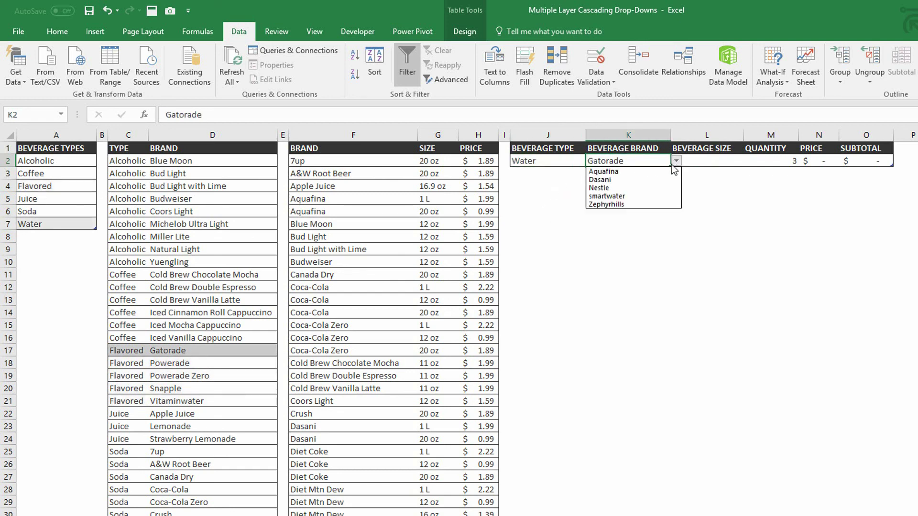
click(659, 172)
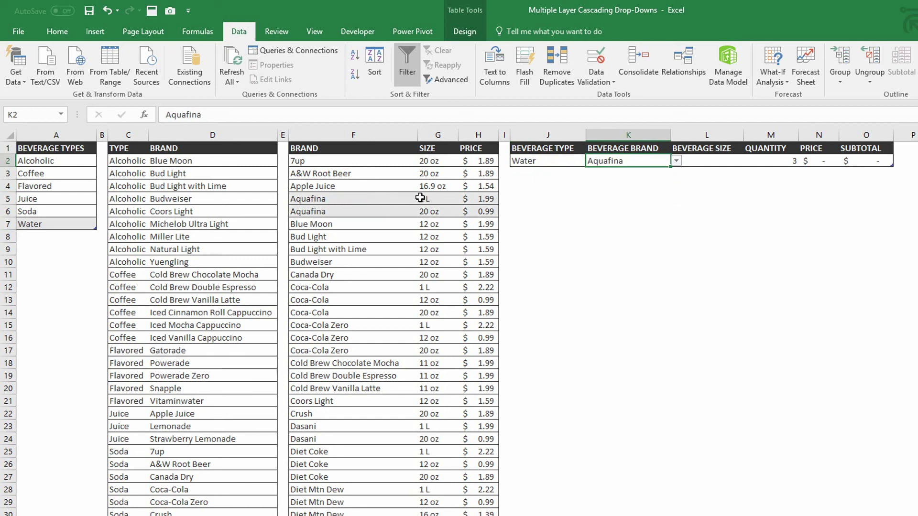
click(703, 162)
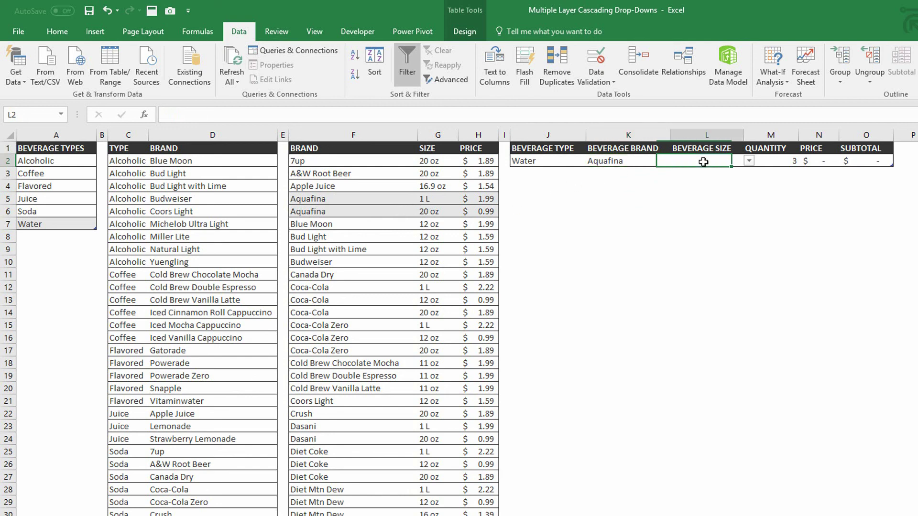
click(749, 161)
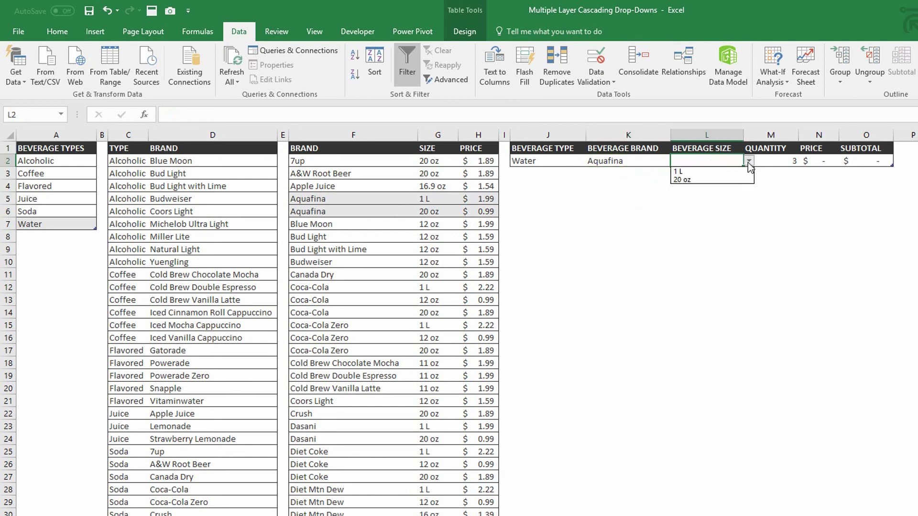
click(711, 180)
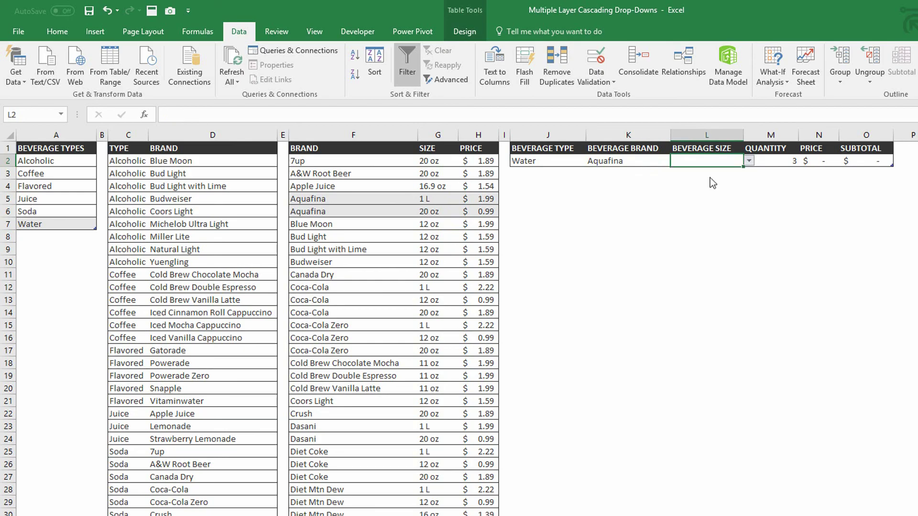